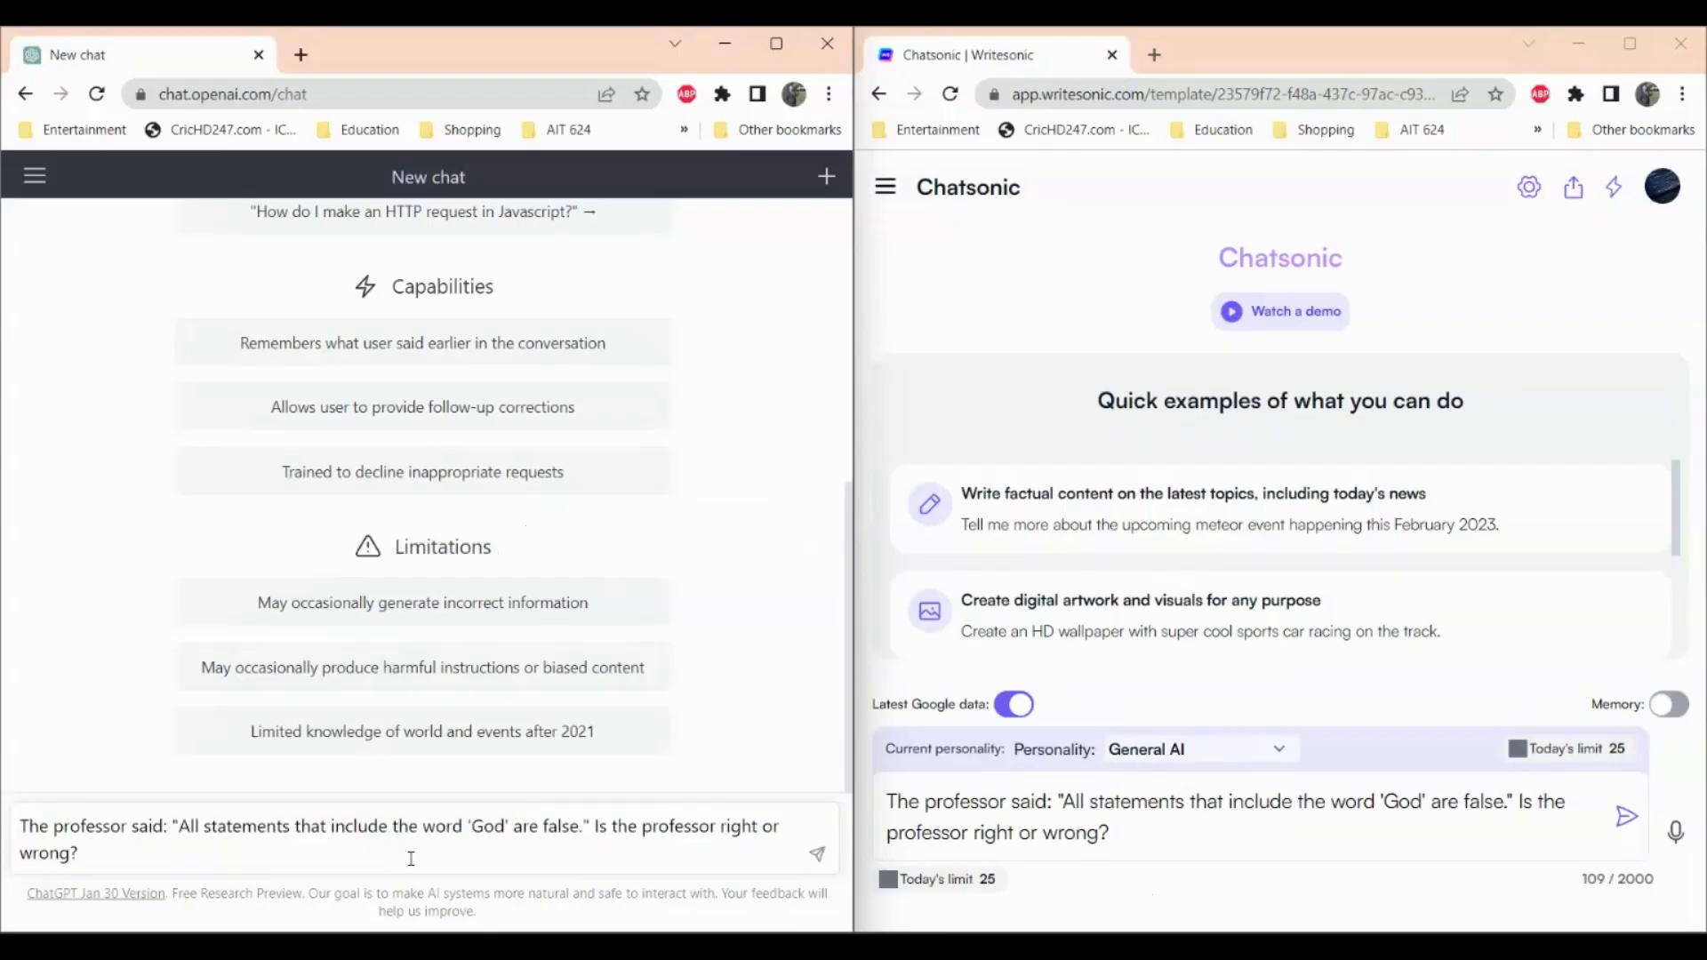
- Submit the prepared question about the professor's "All statements that include the word 'God' are false" claim to both ChatGPT and Chatsonic
left_click(816, 853)
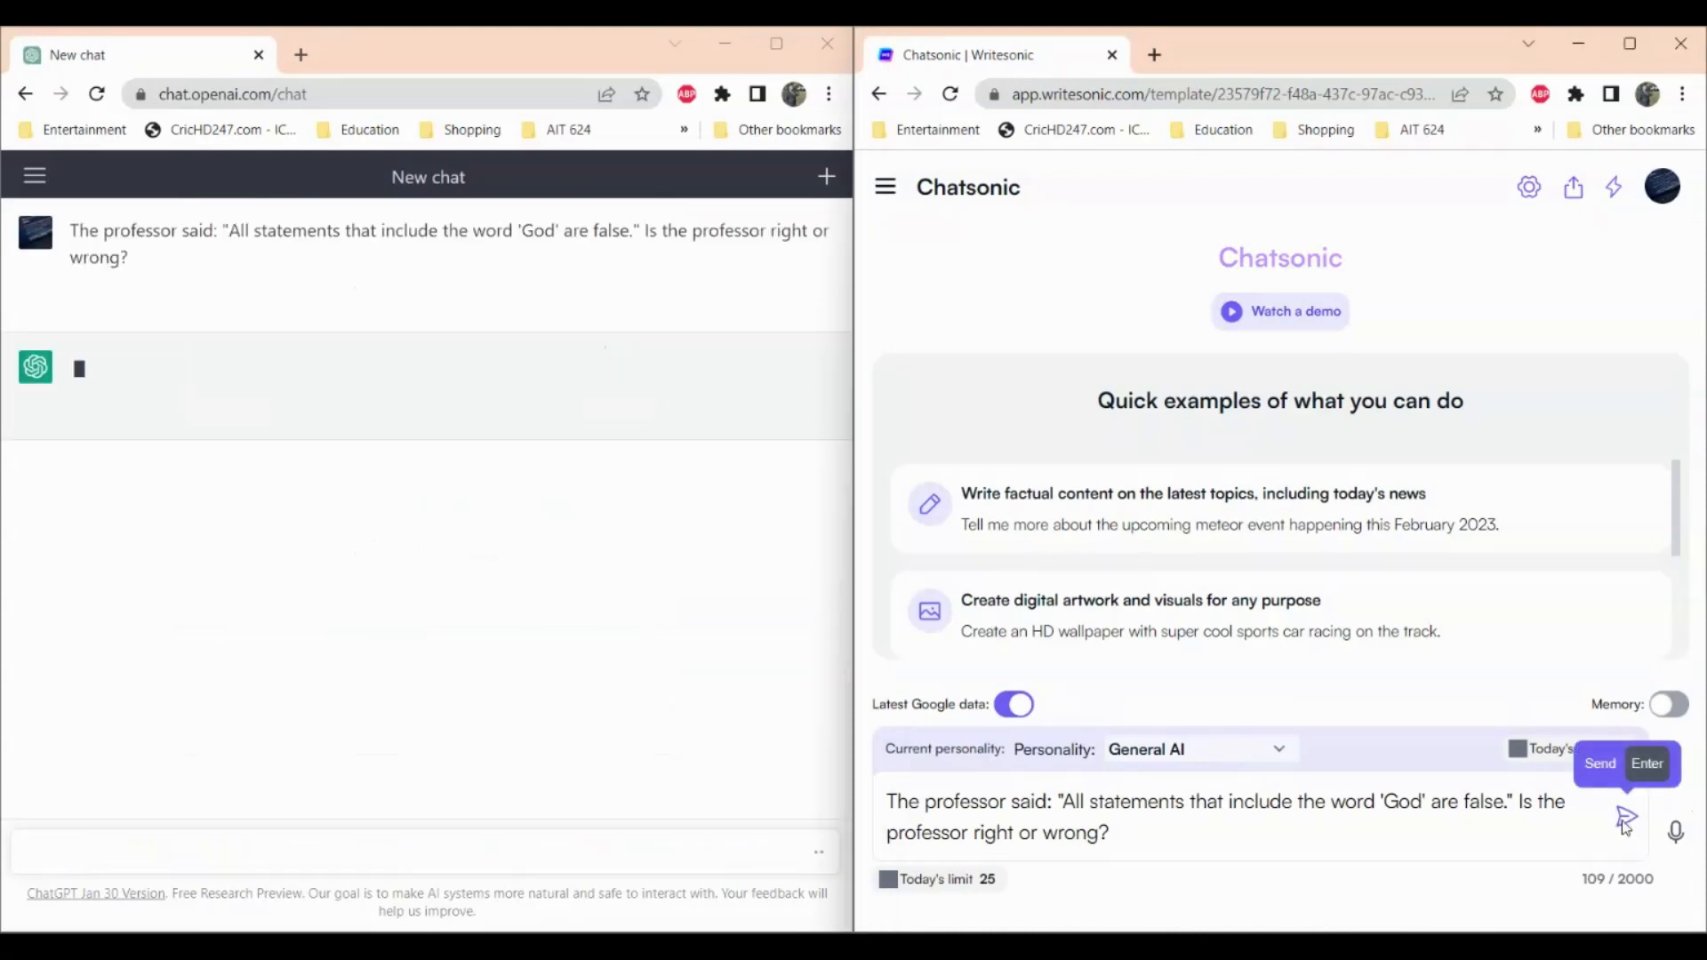
left_click(1627, 816)
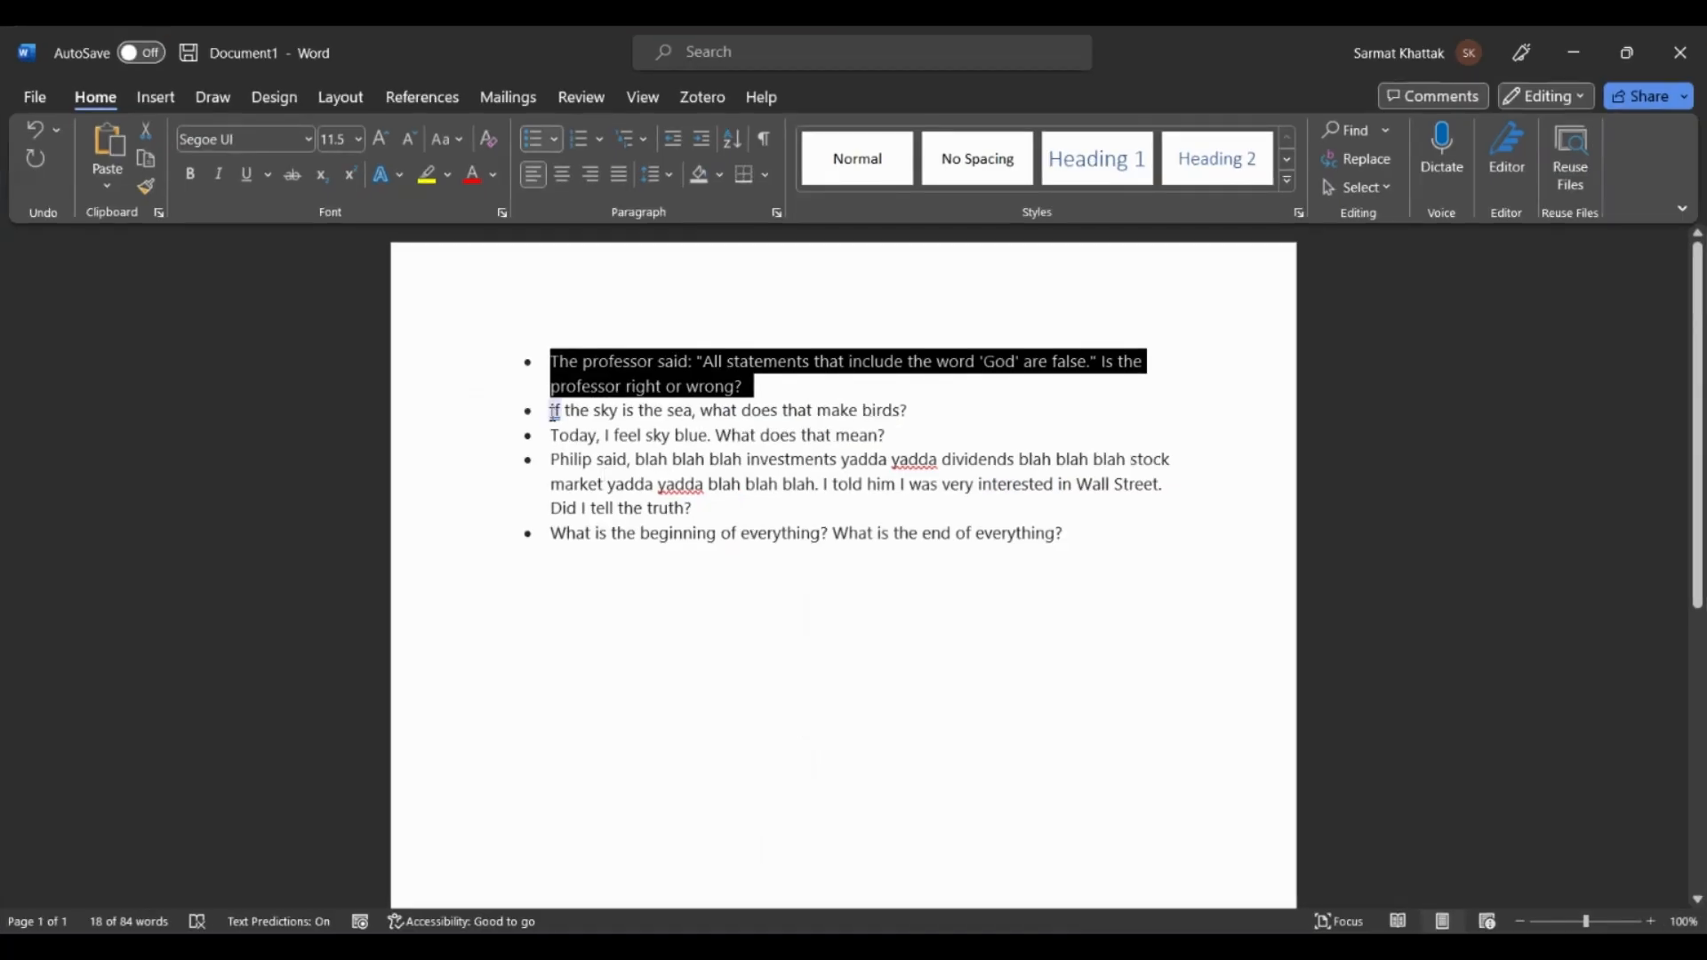
- Copy the question "if the sky is the sea, what does that make birds?" from the Word document and send it to both chatbots
left_click_drag(926, 412, 552, 413)
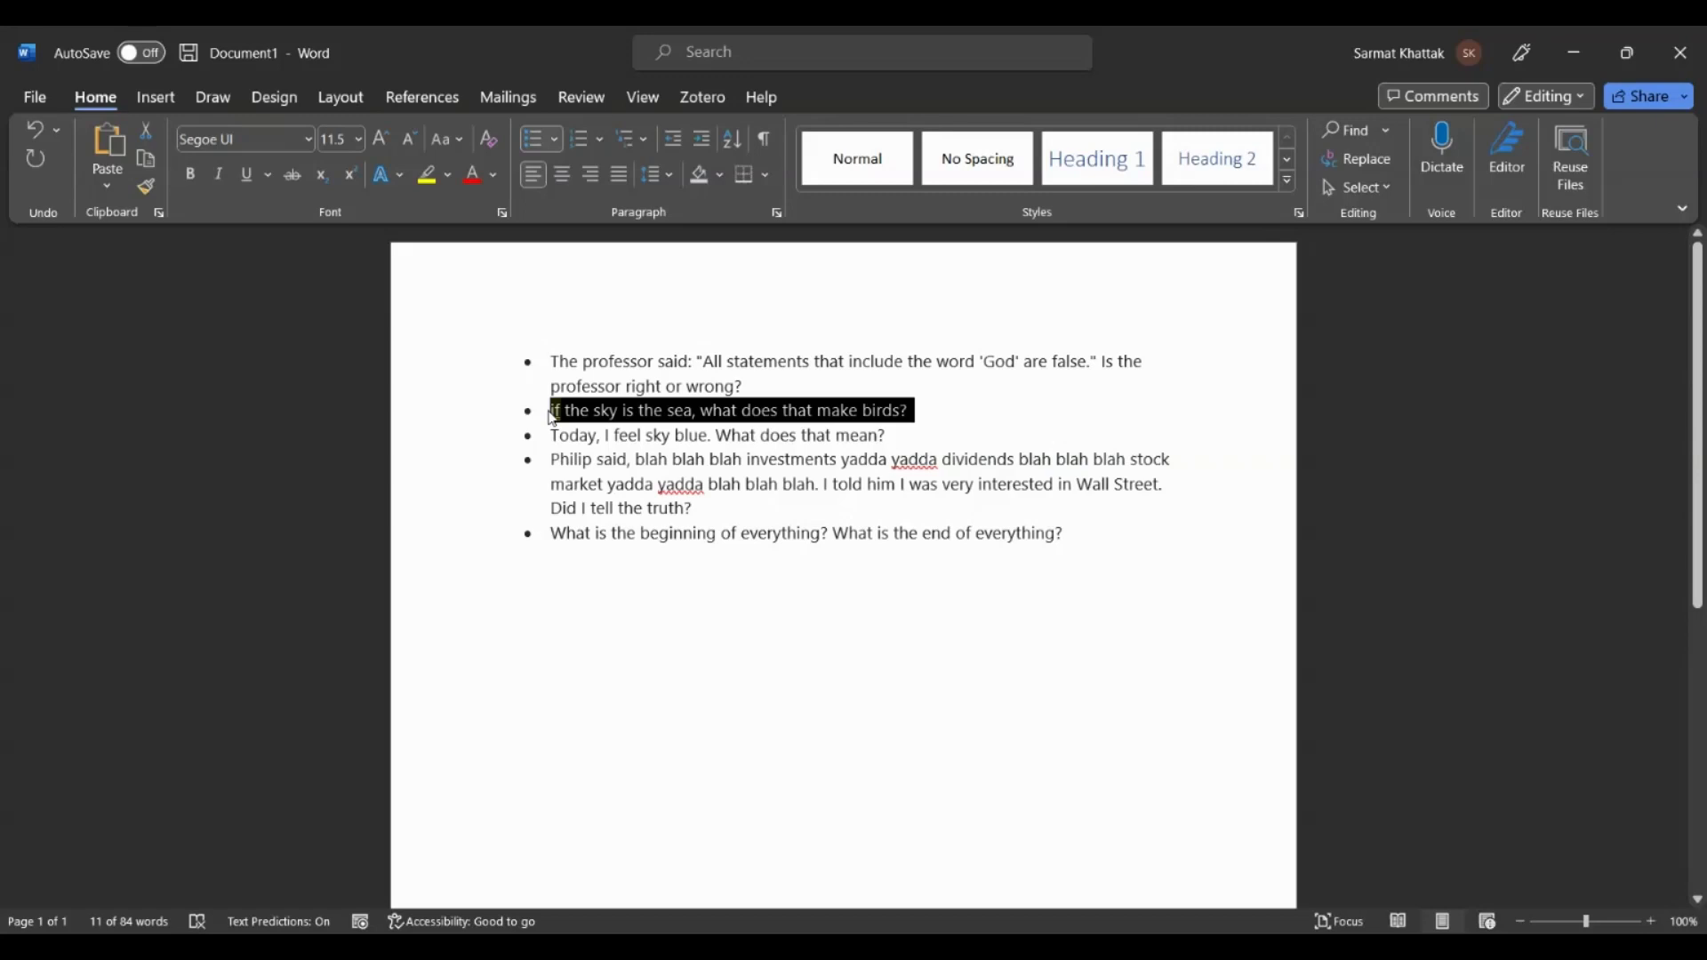
left_click(1216, 946)
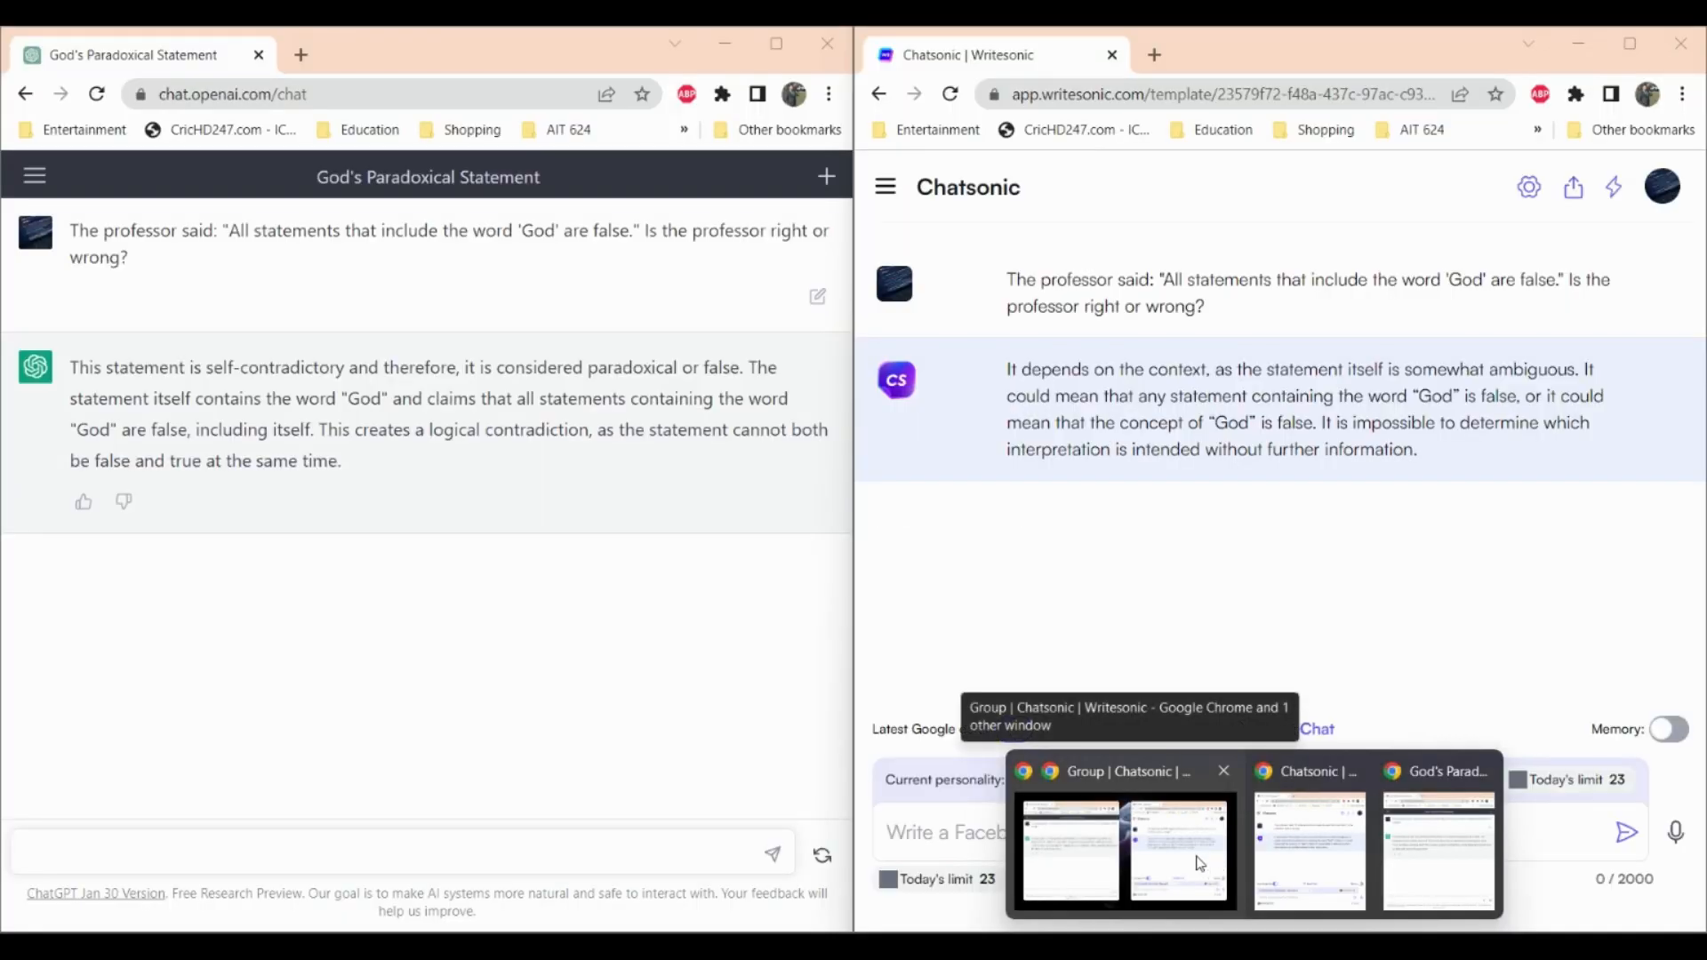
left_click(1197, 857)
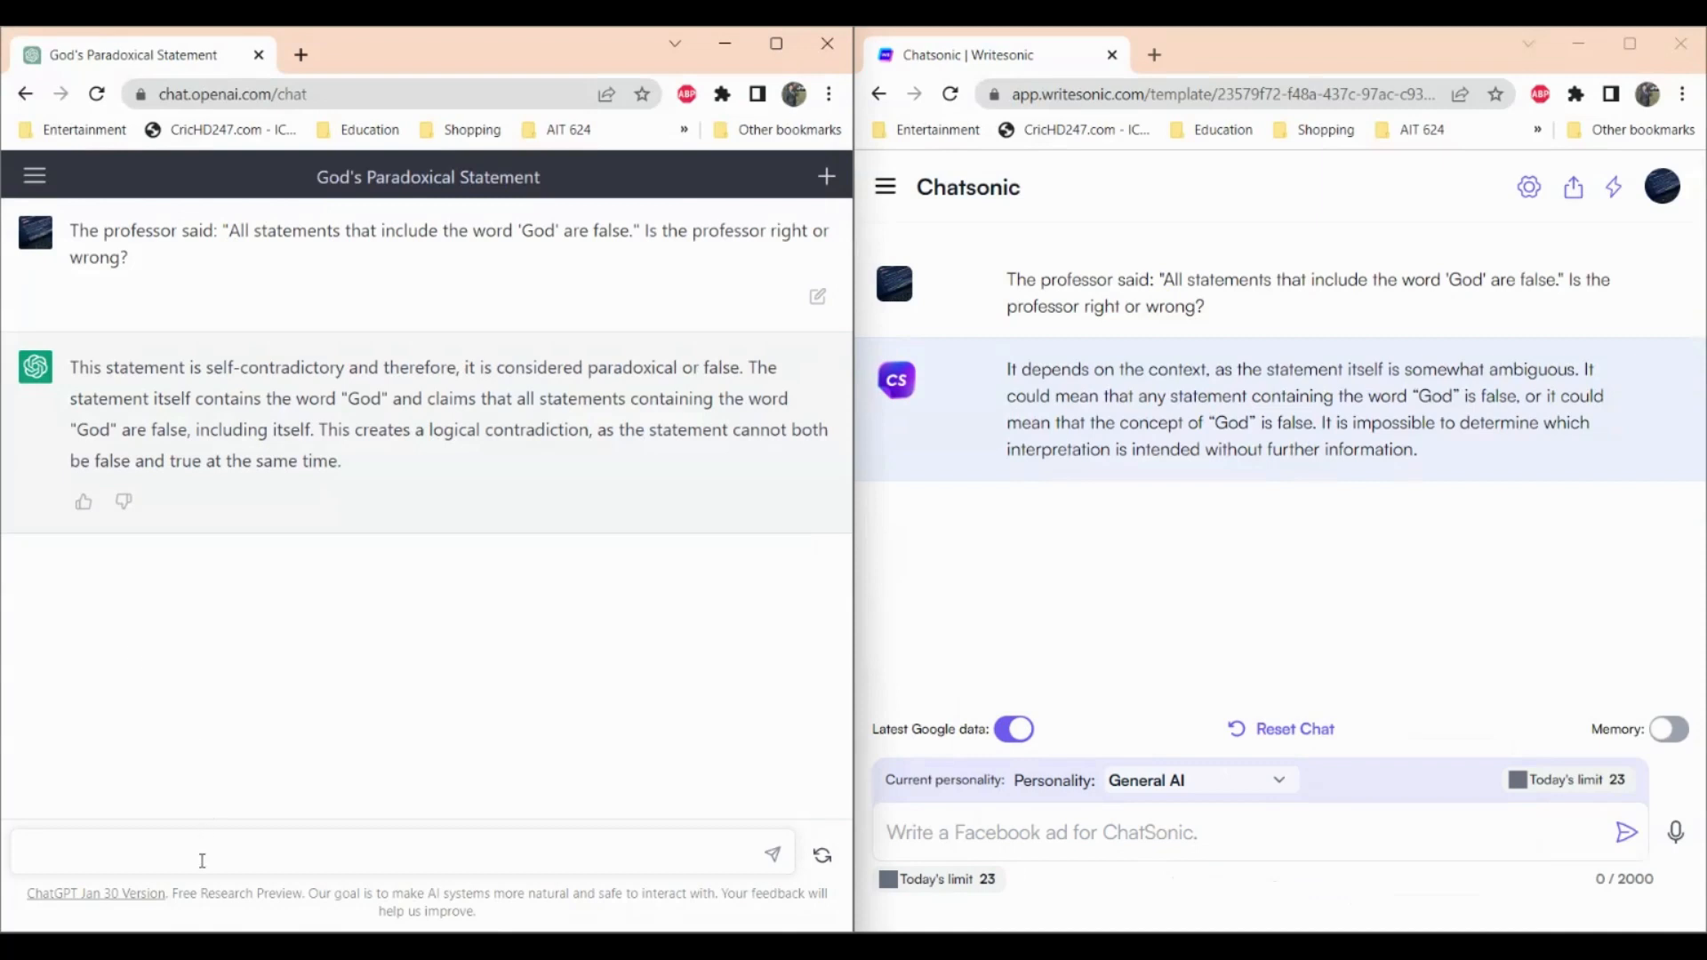
type("• if the sky is the sea, what does that make birds?")
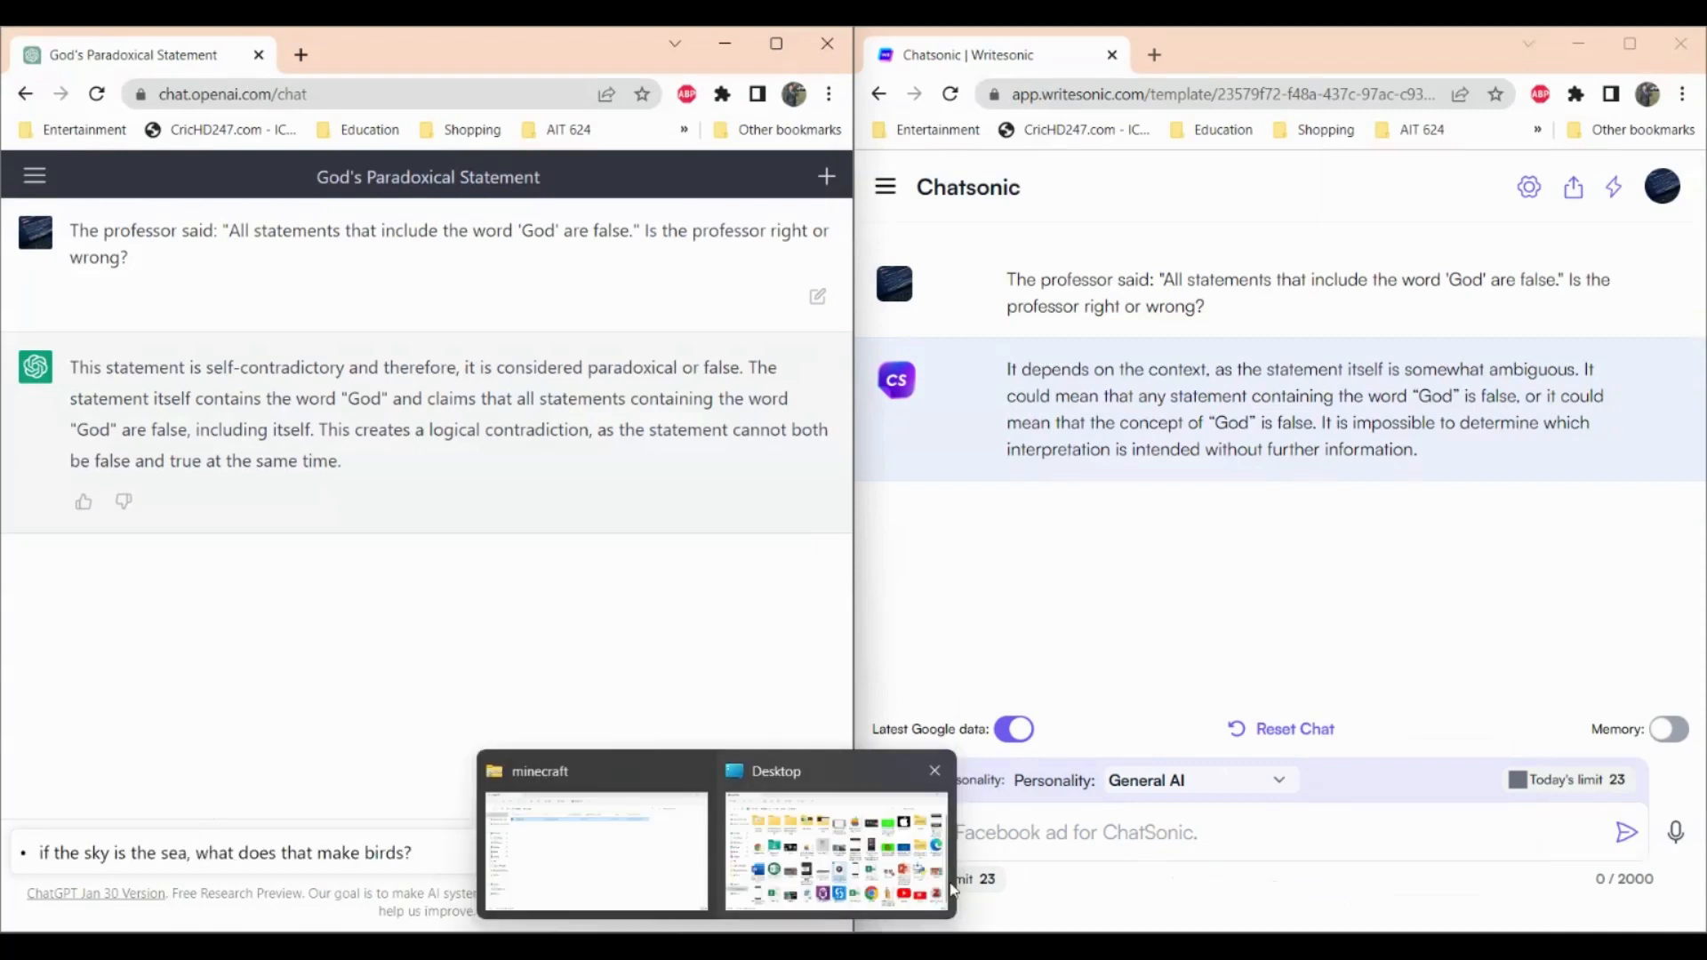
left_click(1058, 833)
type("• if the sky is the sea, what does that make birds?")
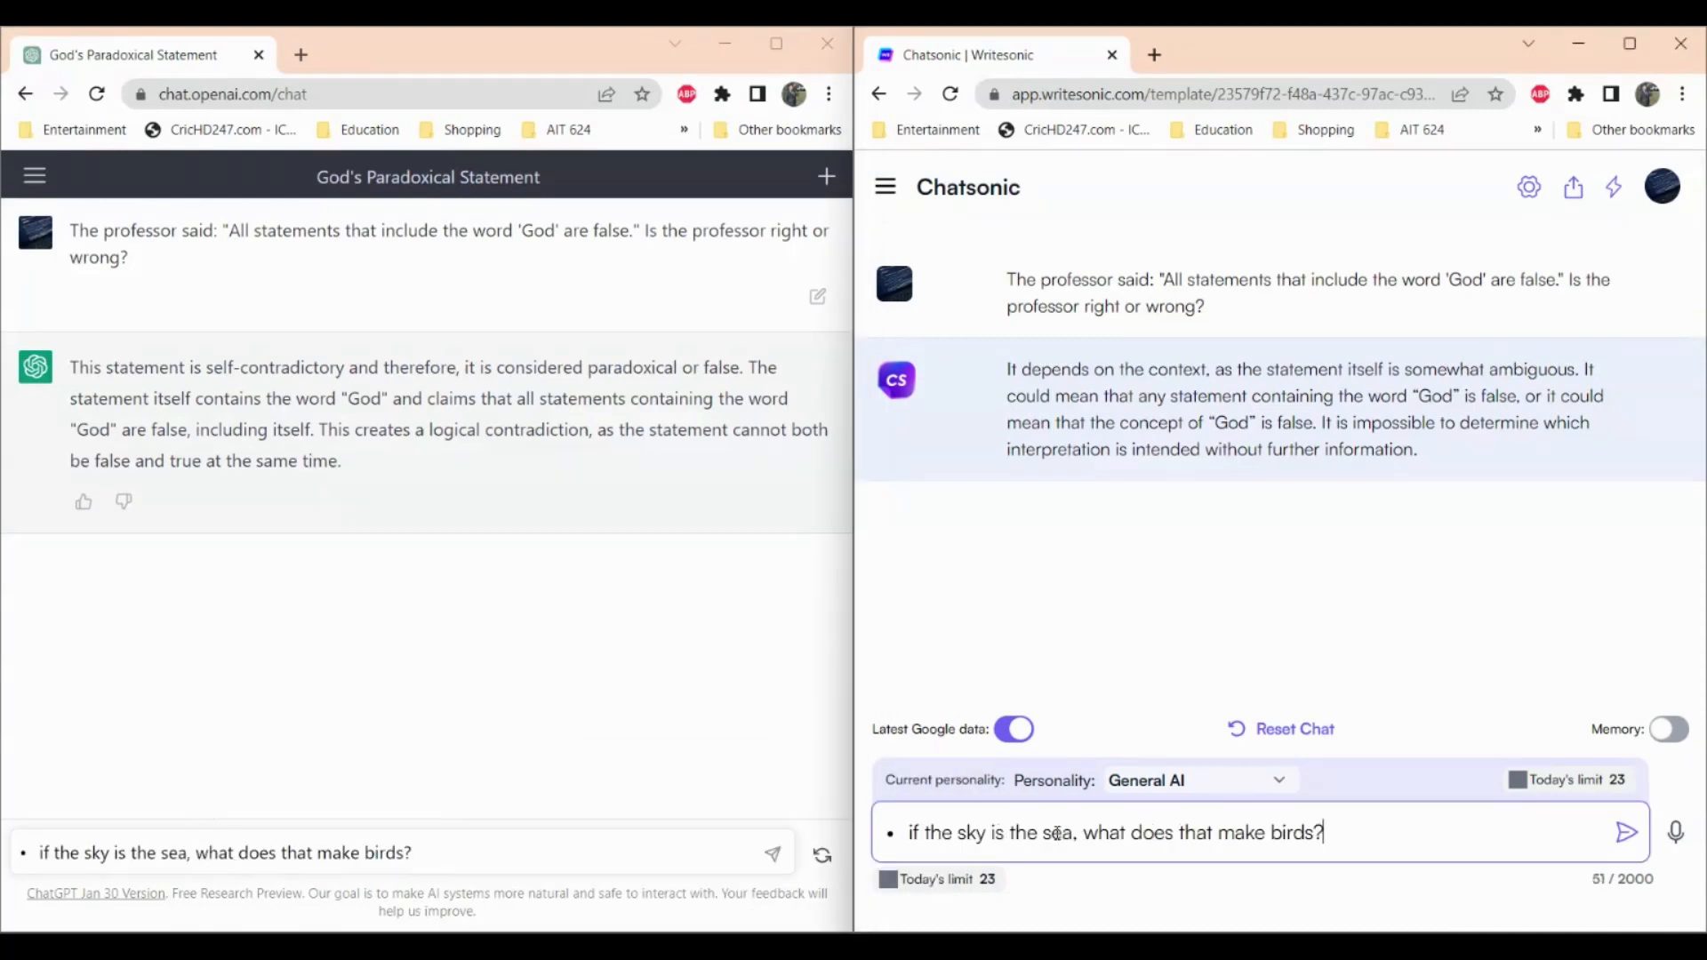
left_click(1622, 832)
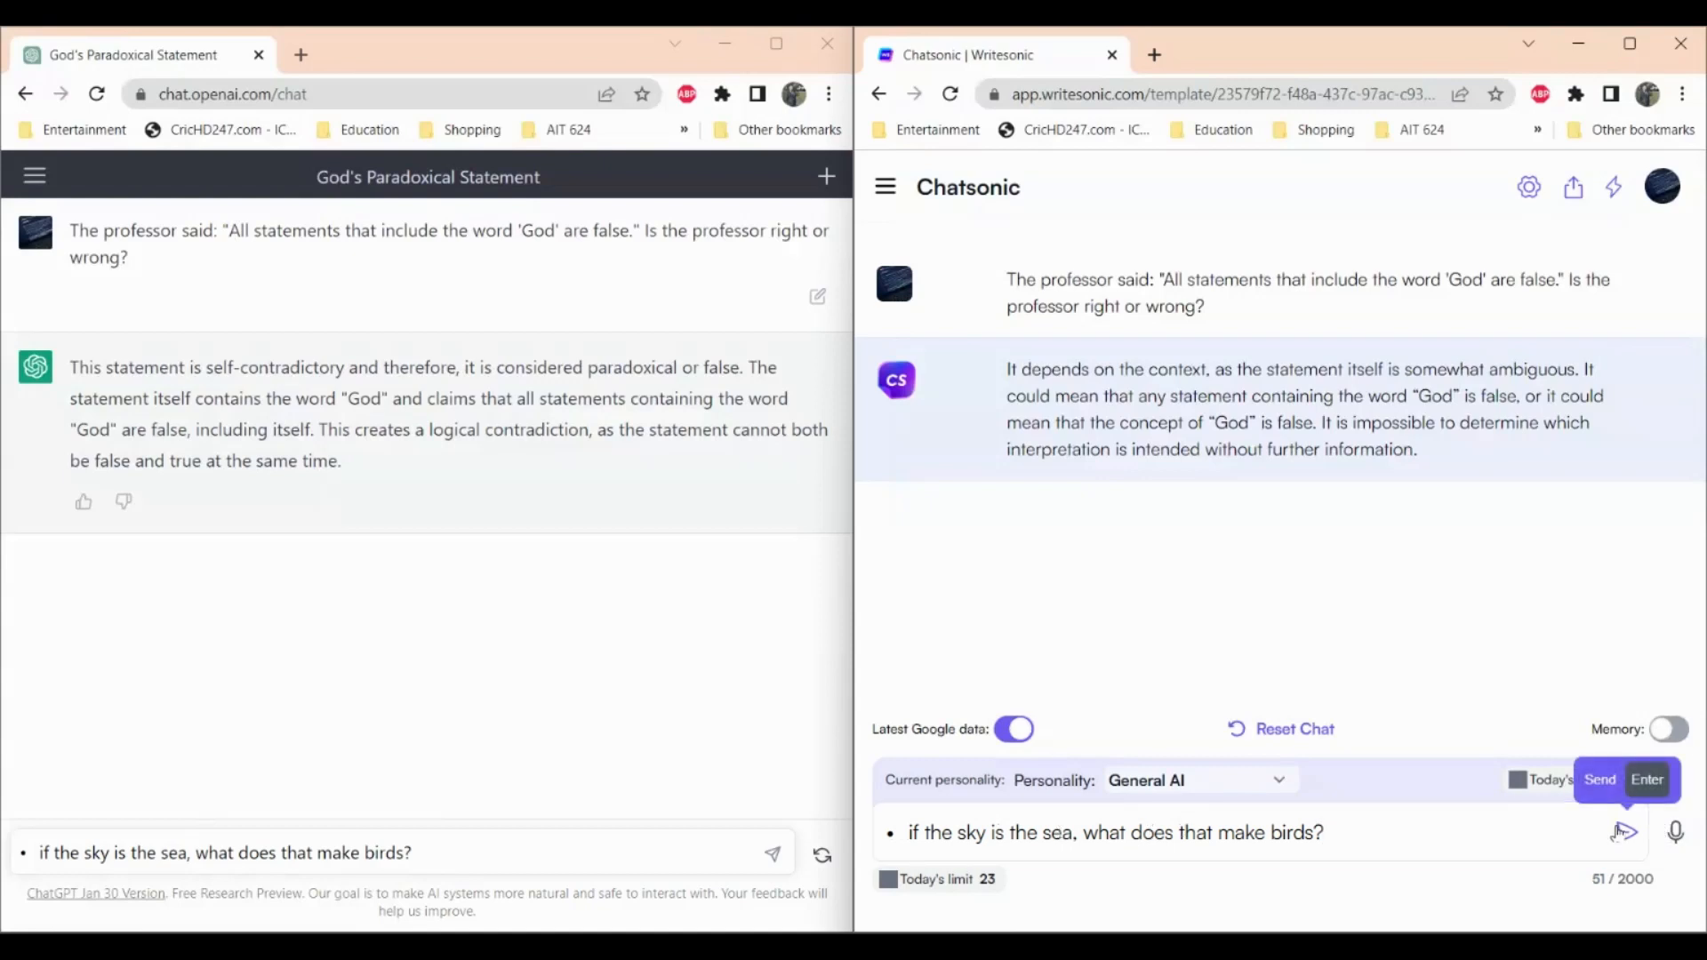
left_click(772, 854)
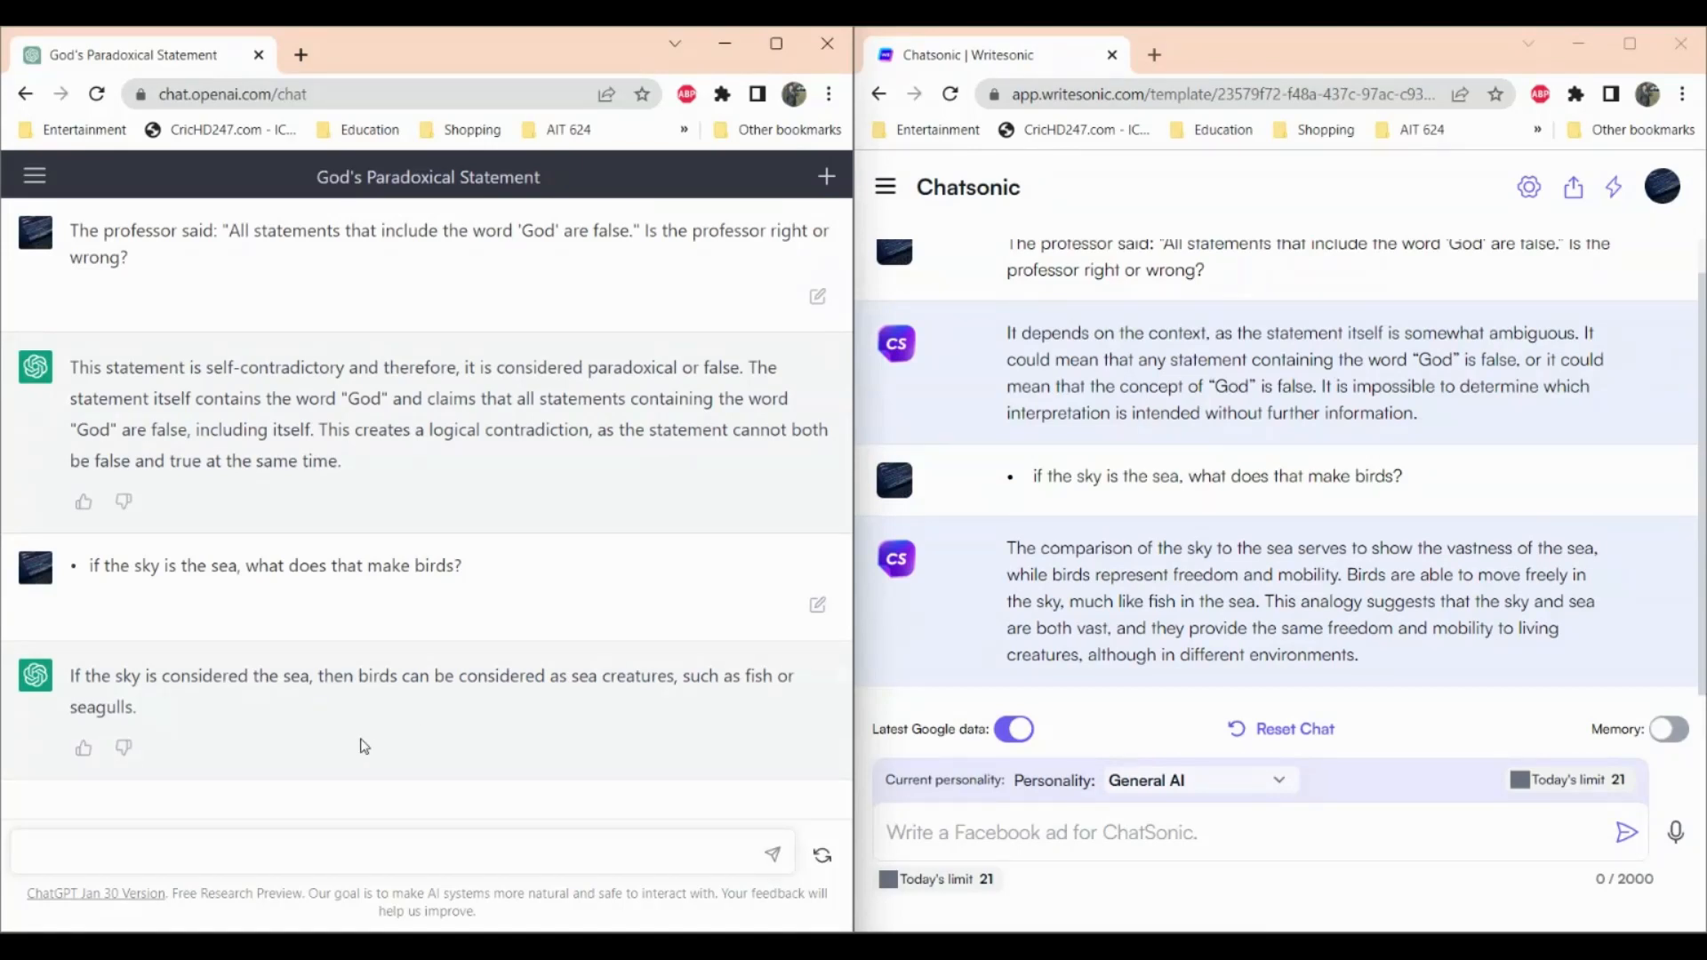
- Copy the question "Today, I feel sky blue. What does that mean?" from the Word document and send it to both chatbots
mouse_move(1298, 594)
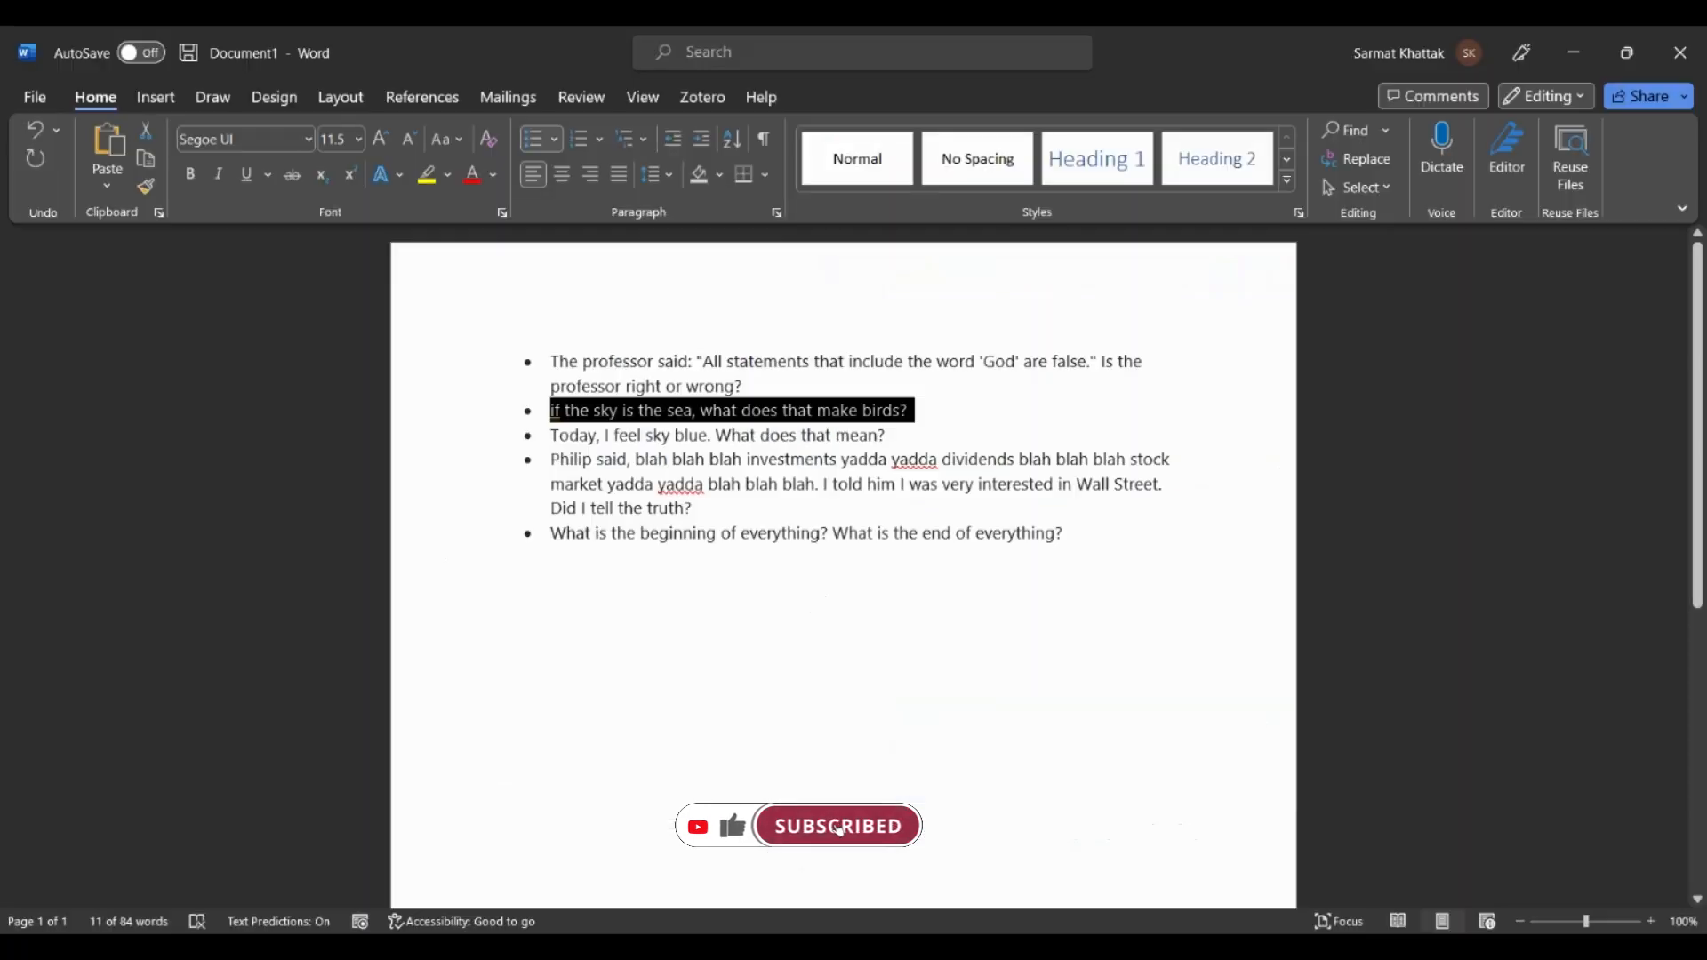
double_click(571, 435)
left_click_drag(572, 435, 908, 443)
key("ctrl+c")
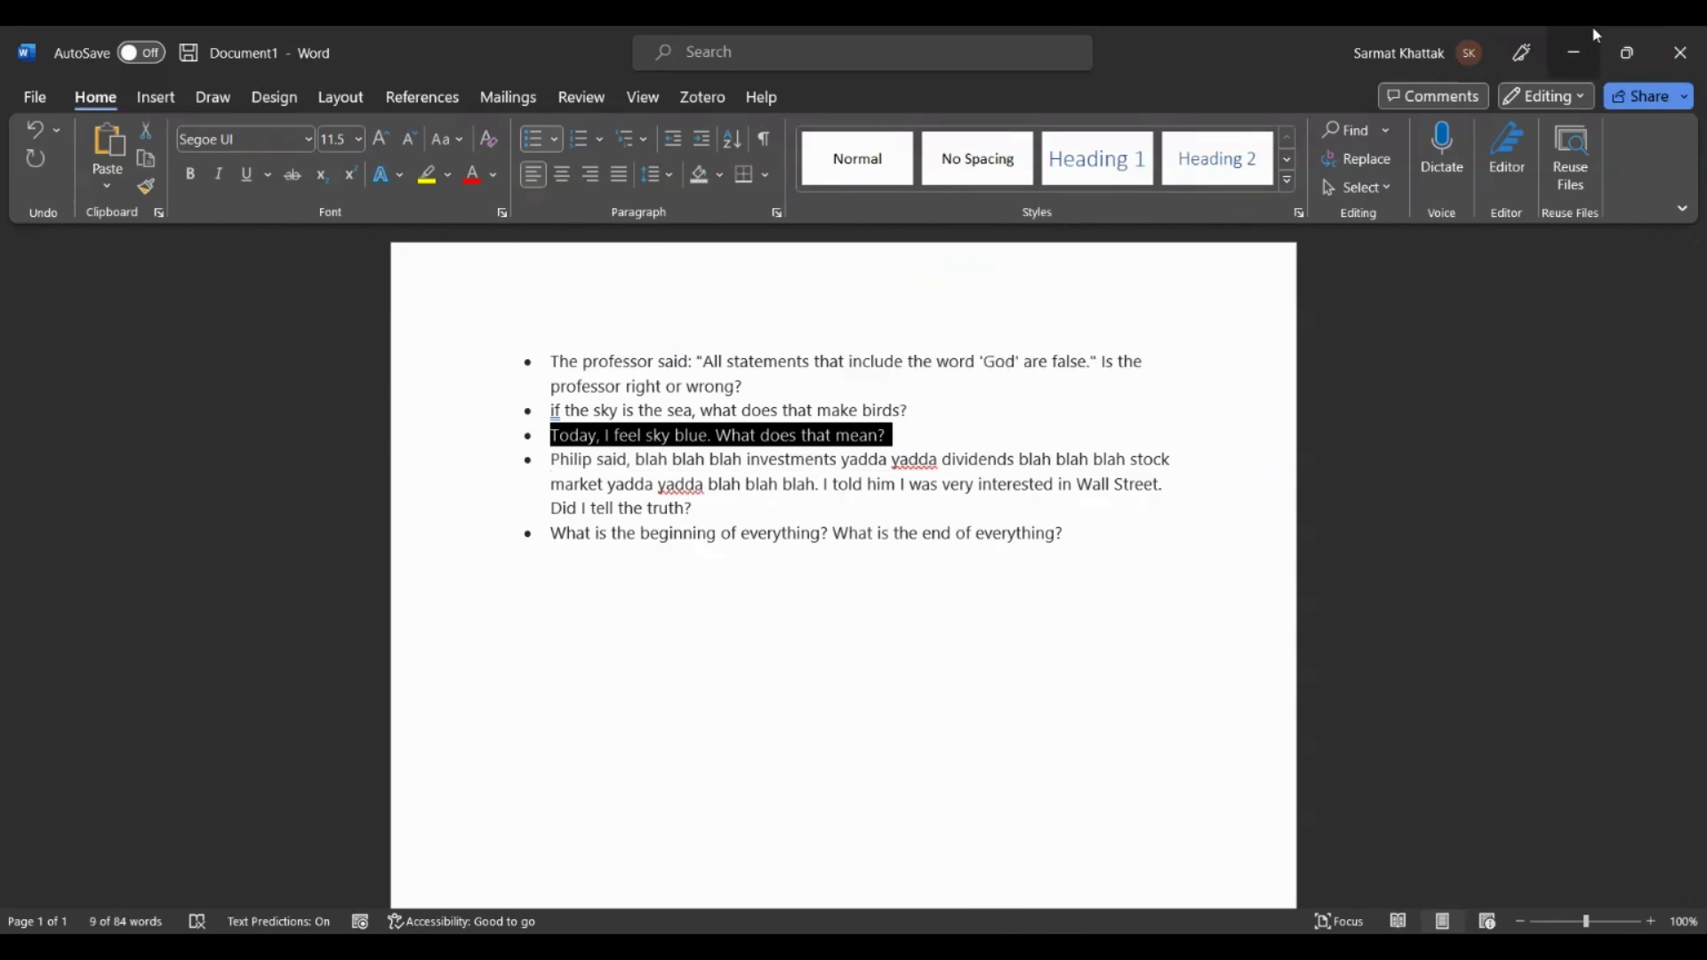
left_click(1574, 52)
left_click(398, 850)
key("ctrl+v")
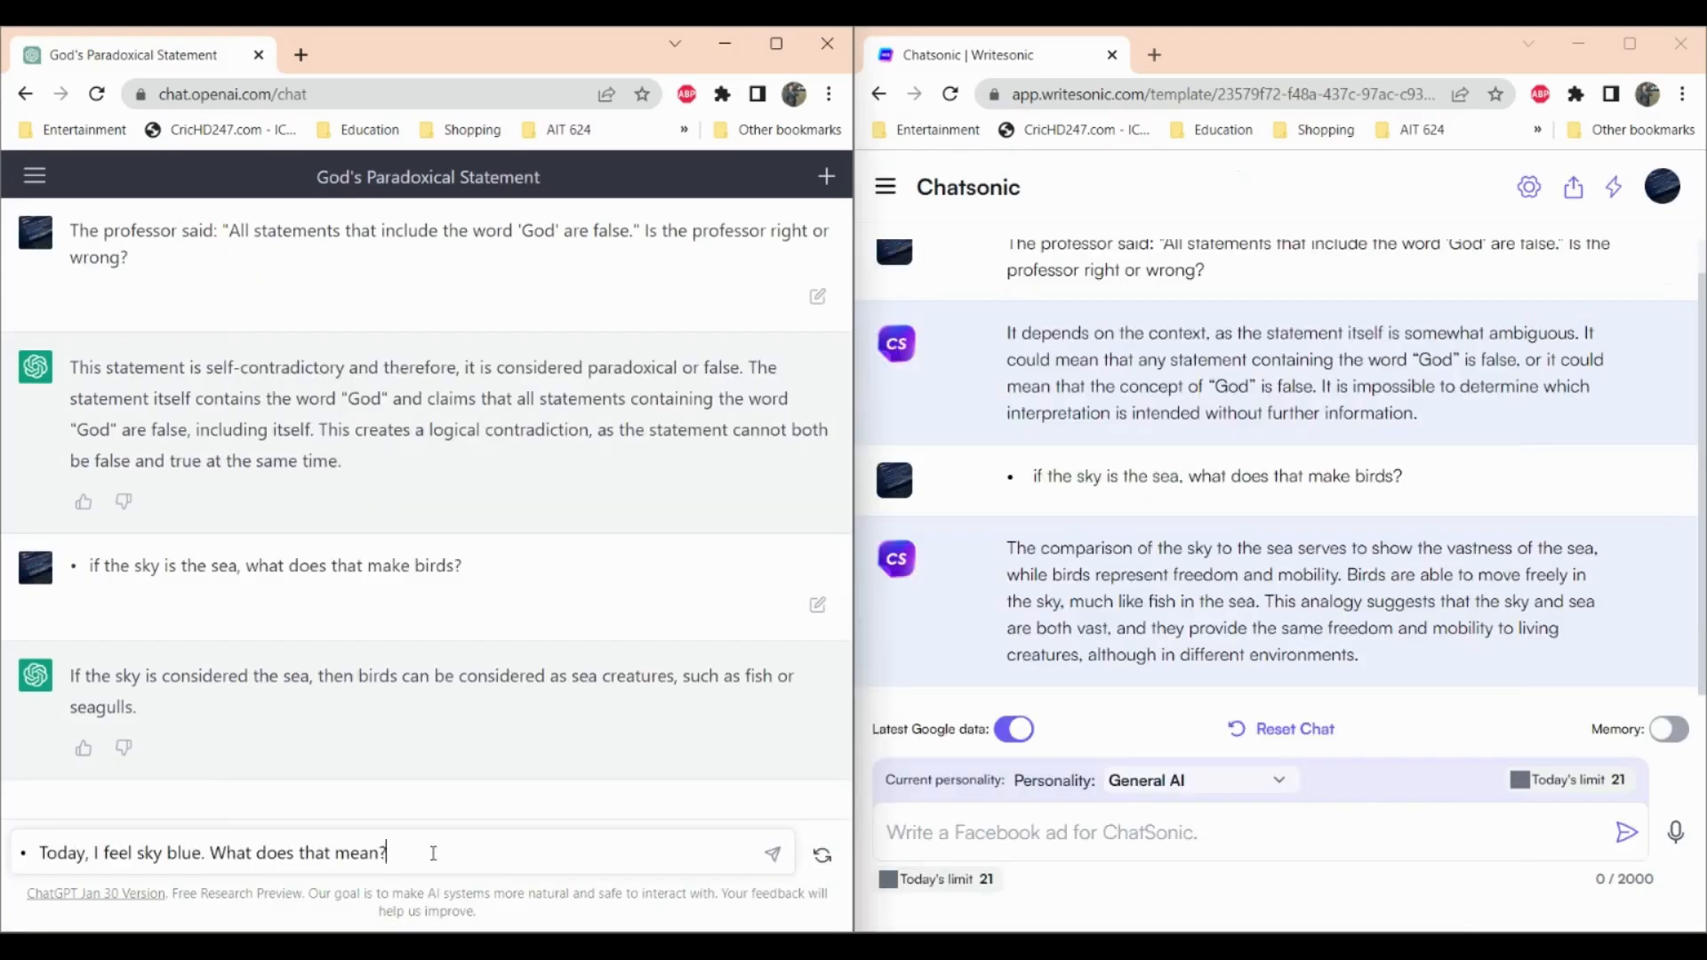
left_click(1056, 845)
type("• Today, I feel sky blue. What does that mean?")
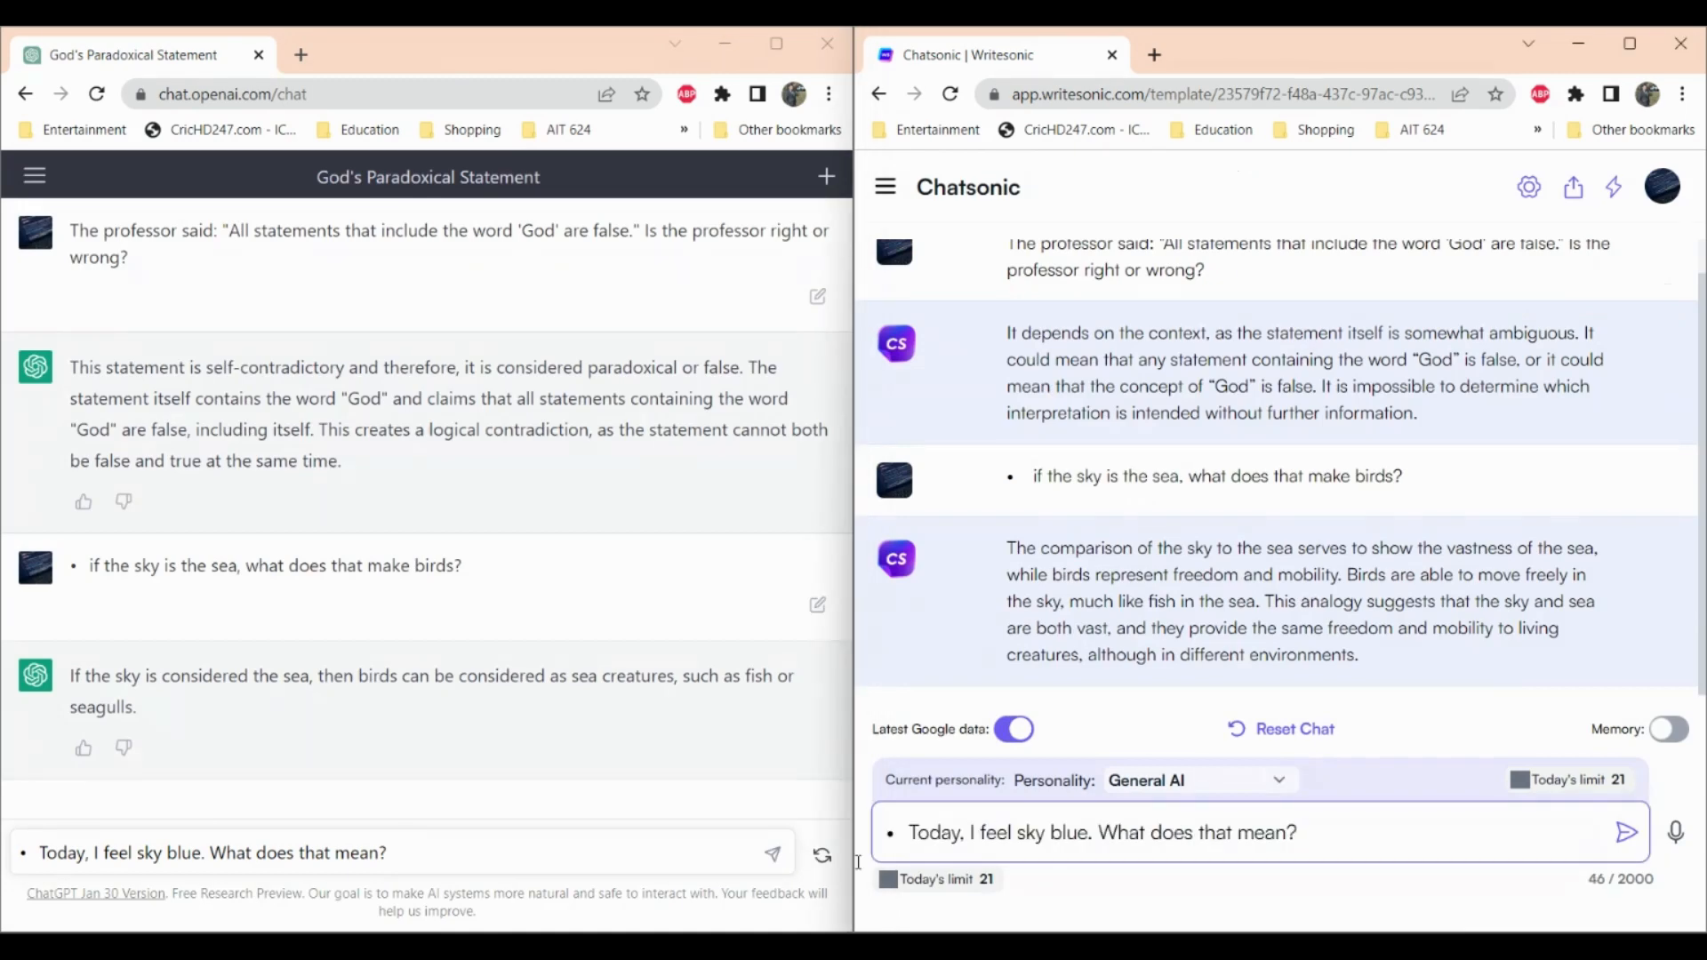
left_click(776, 858)
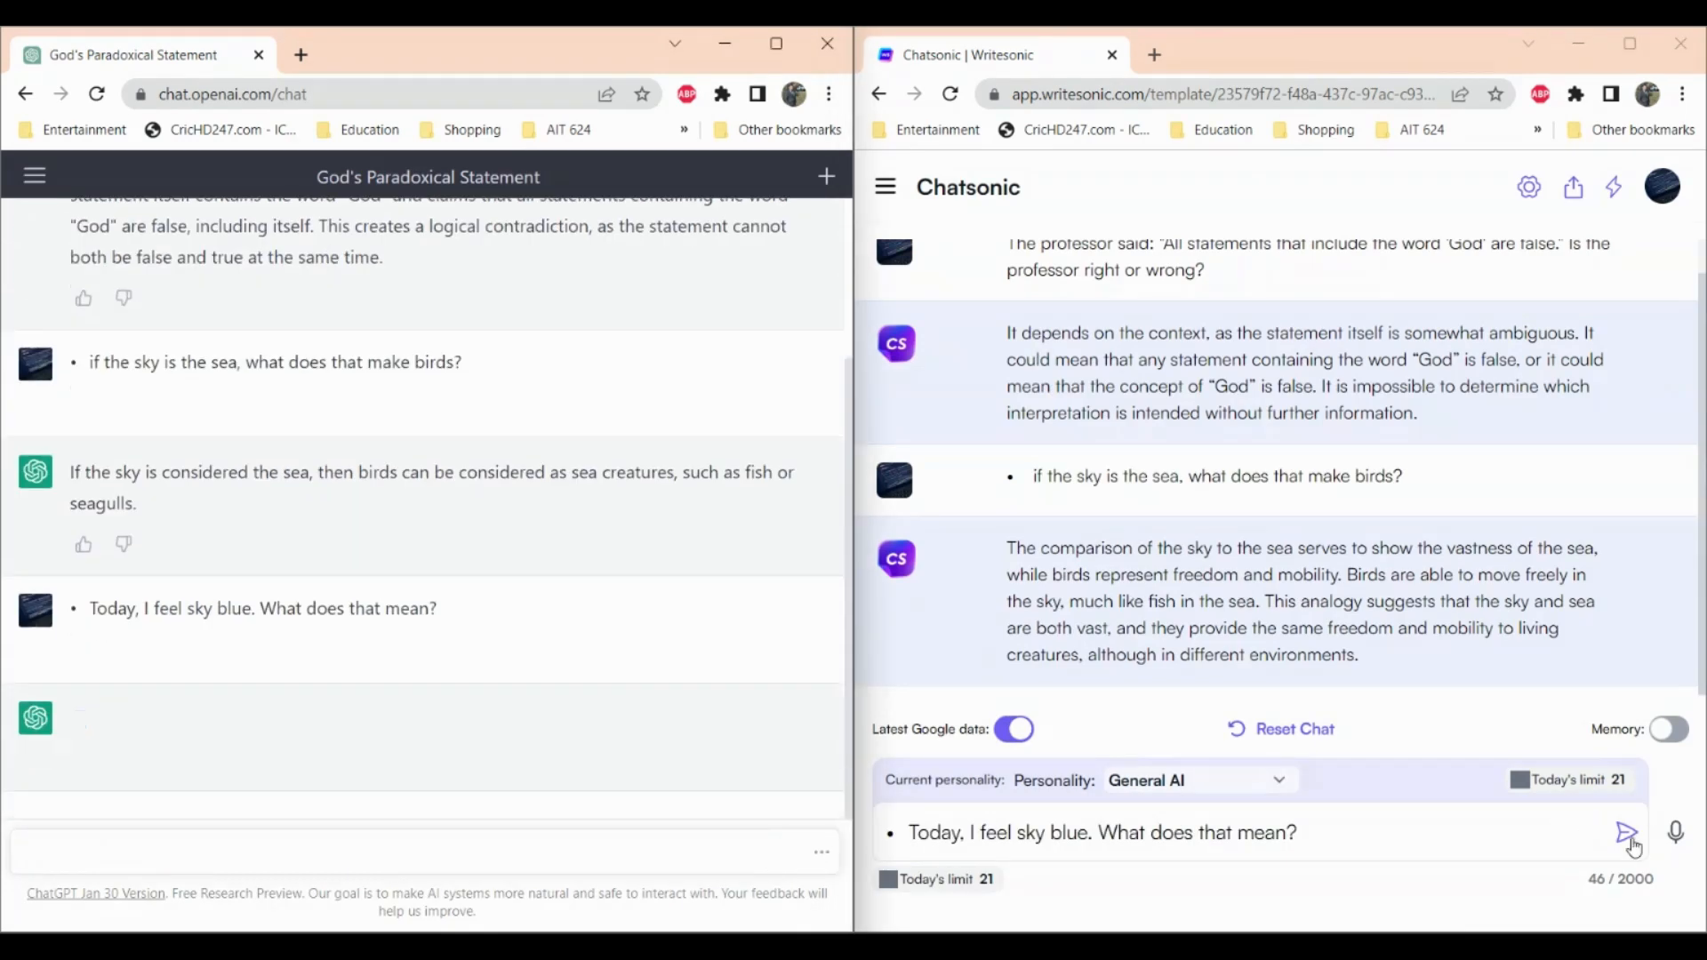
left_click(1626, 832)
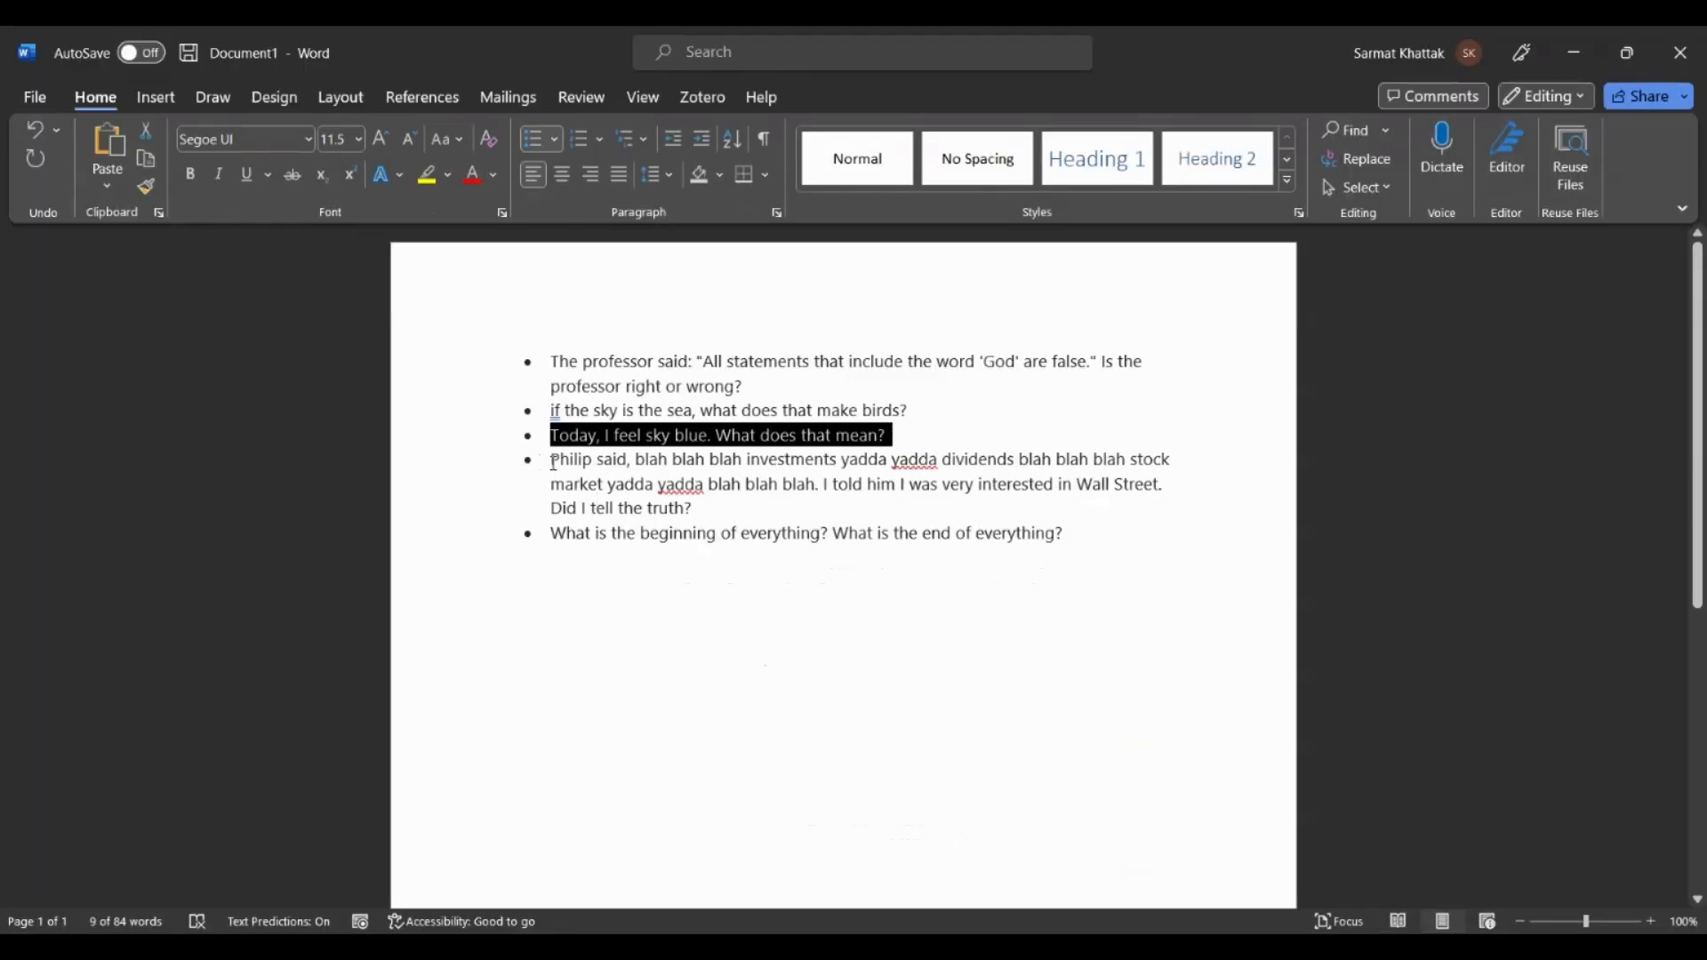
- Copy the fourth question, about investments and Wall Street ending "Did I tell the truth?", from the Word document and send it to both chatbots
left_click_drag(553, 462, 727, 508)
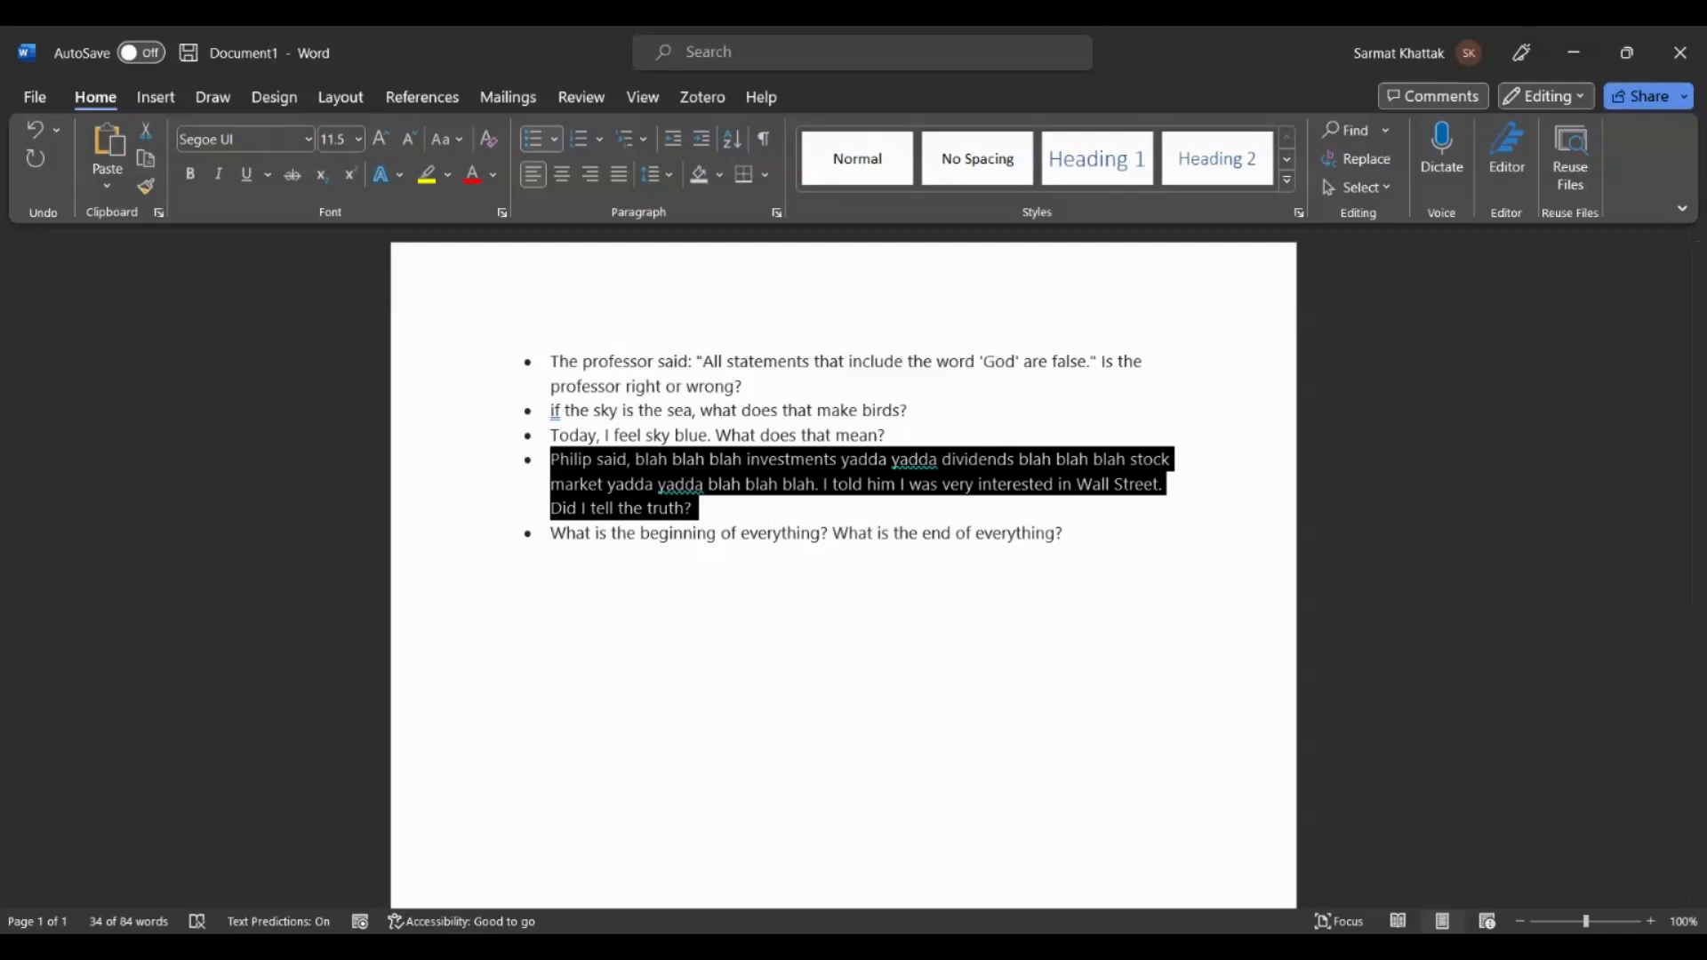
left_click(1254, 947)
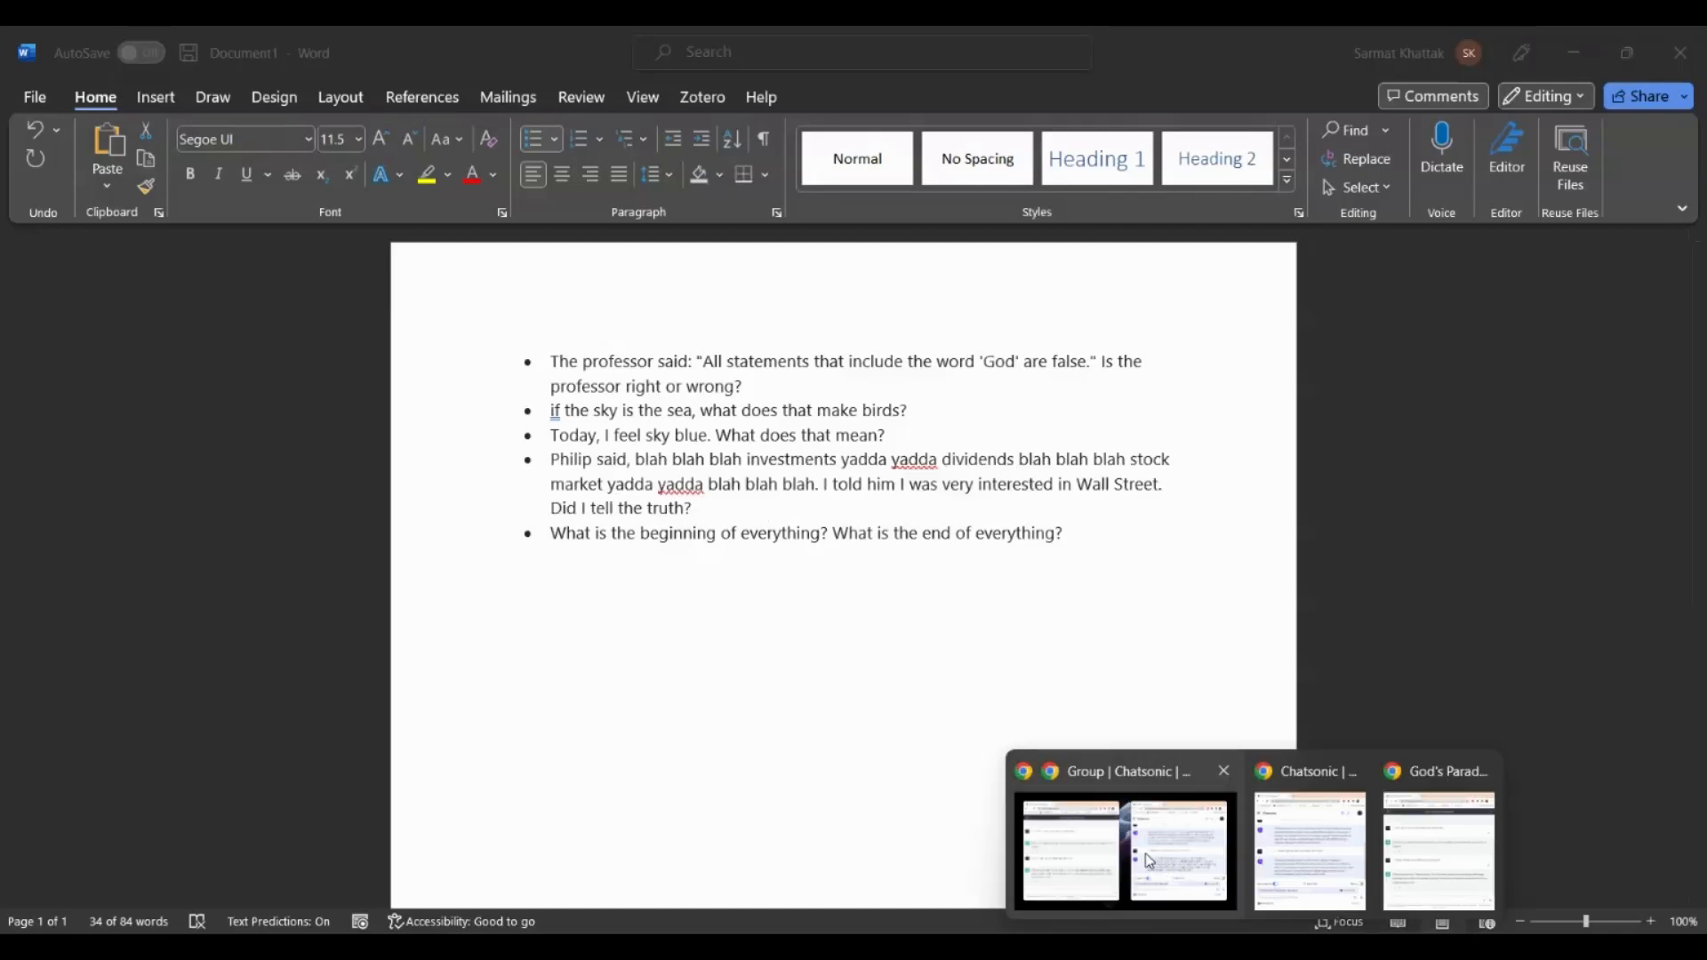
left_click(1153, 860)
type("• Philip said, blah blah blah investments yadda yadda dividends blah blah blah stock market yadda yadda blah blah blah. I told him I was very interested in Wall Street. Did I tell the truth?")
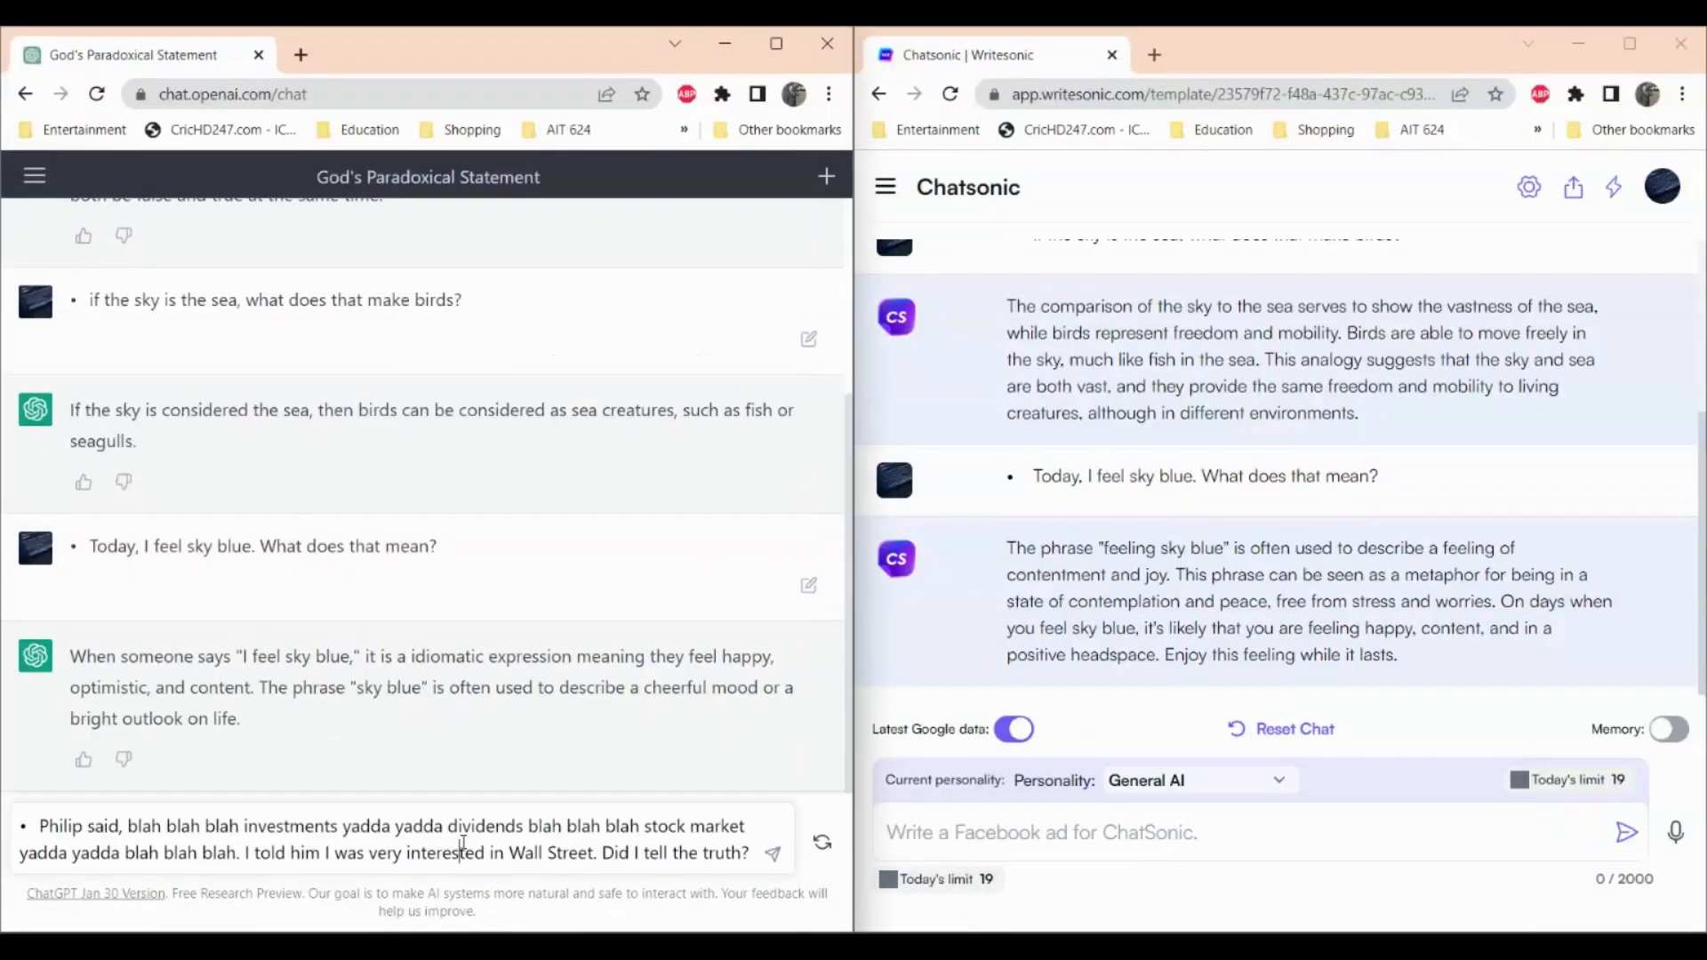
left_click(1096, 838)
type("• Philip said, blah blah blah investments yadda yadda dividends blah blah blah stock market yadda yadda blah blah blah. I told him I was very interested in Wall Street. Did I tell the truth?")
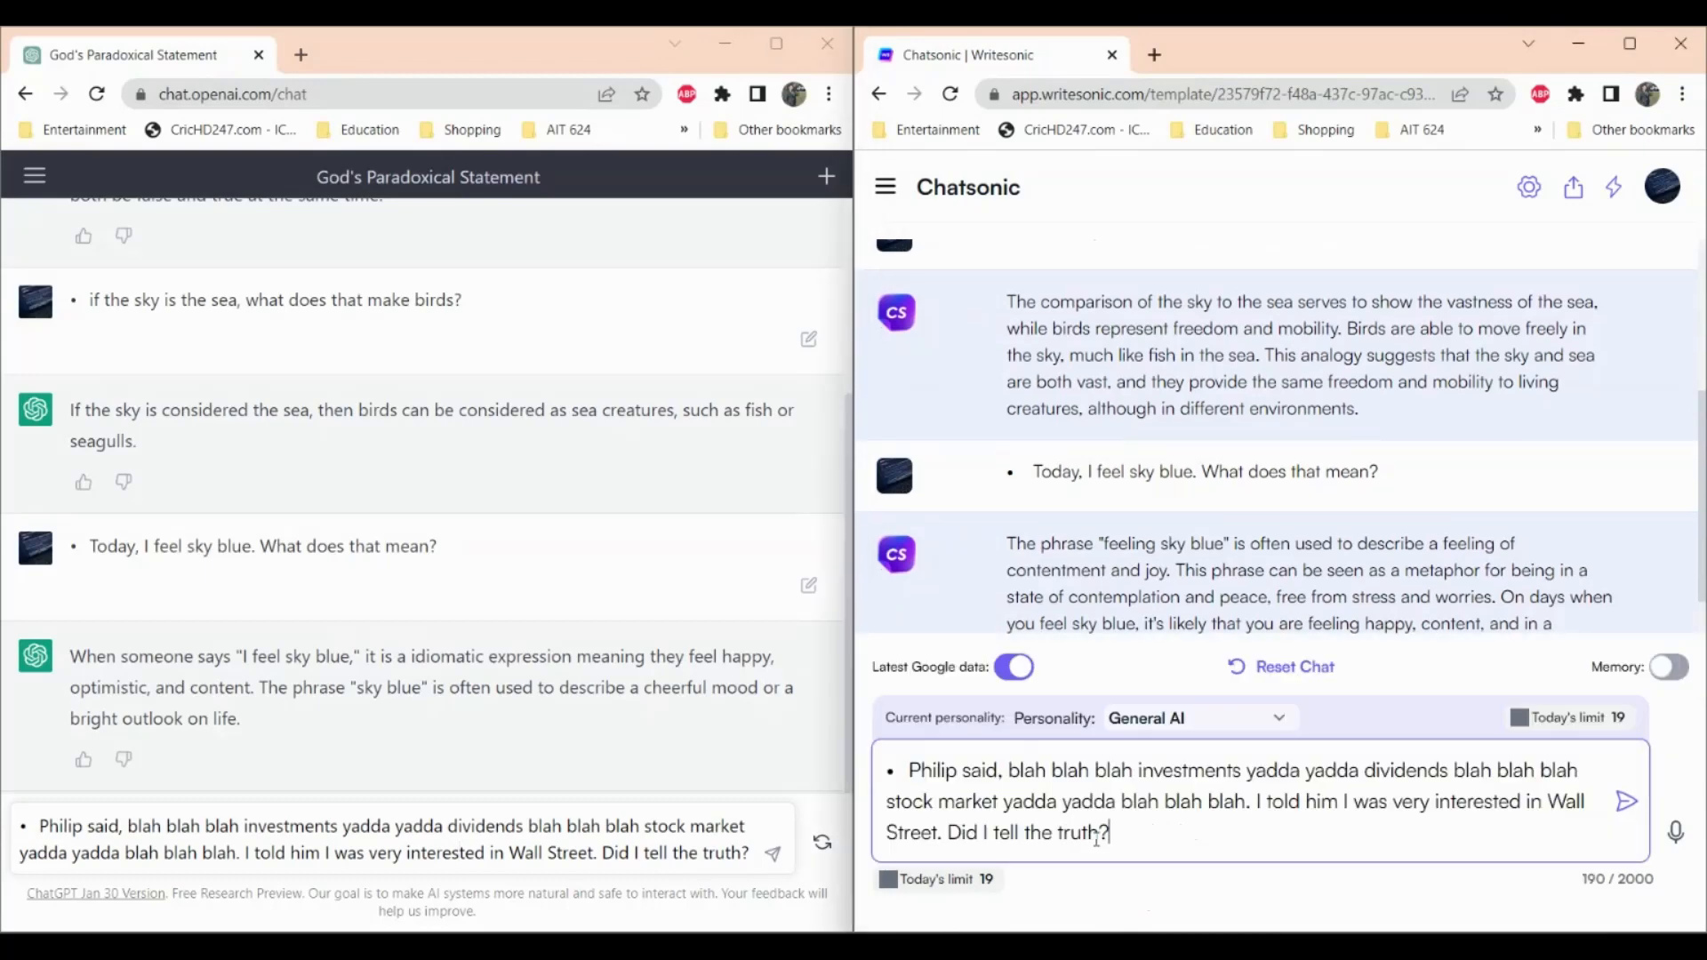
left_click(774, 856)
left_click(775, 859)
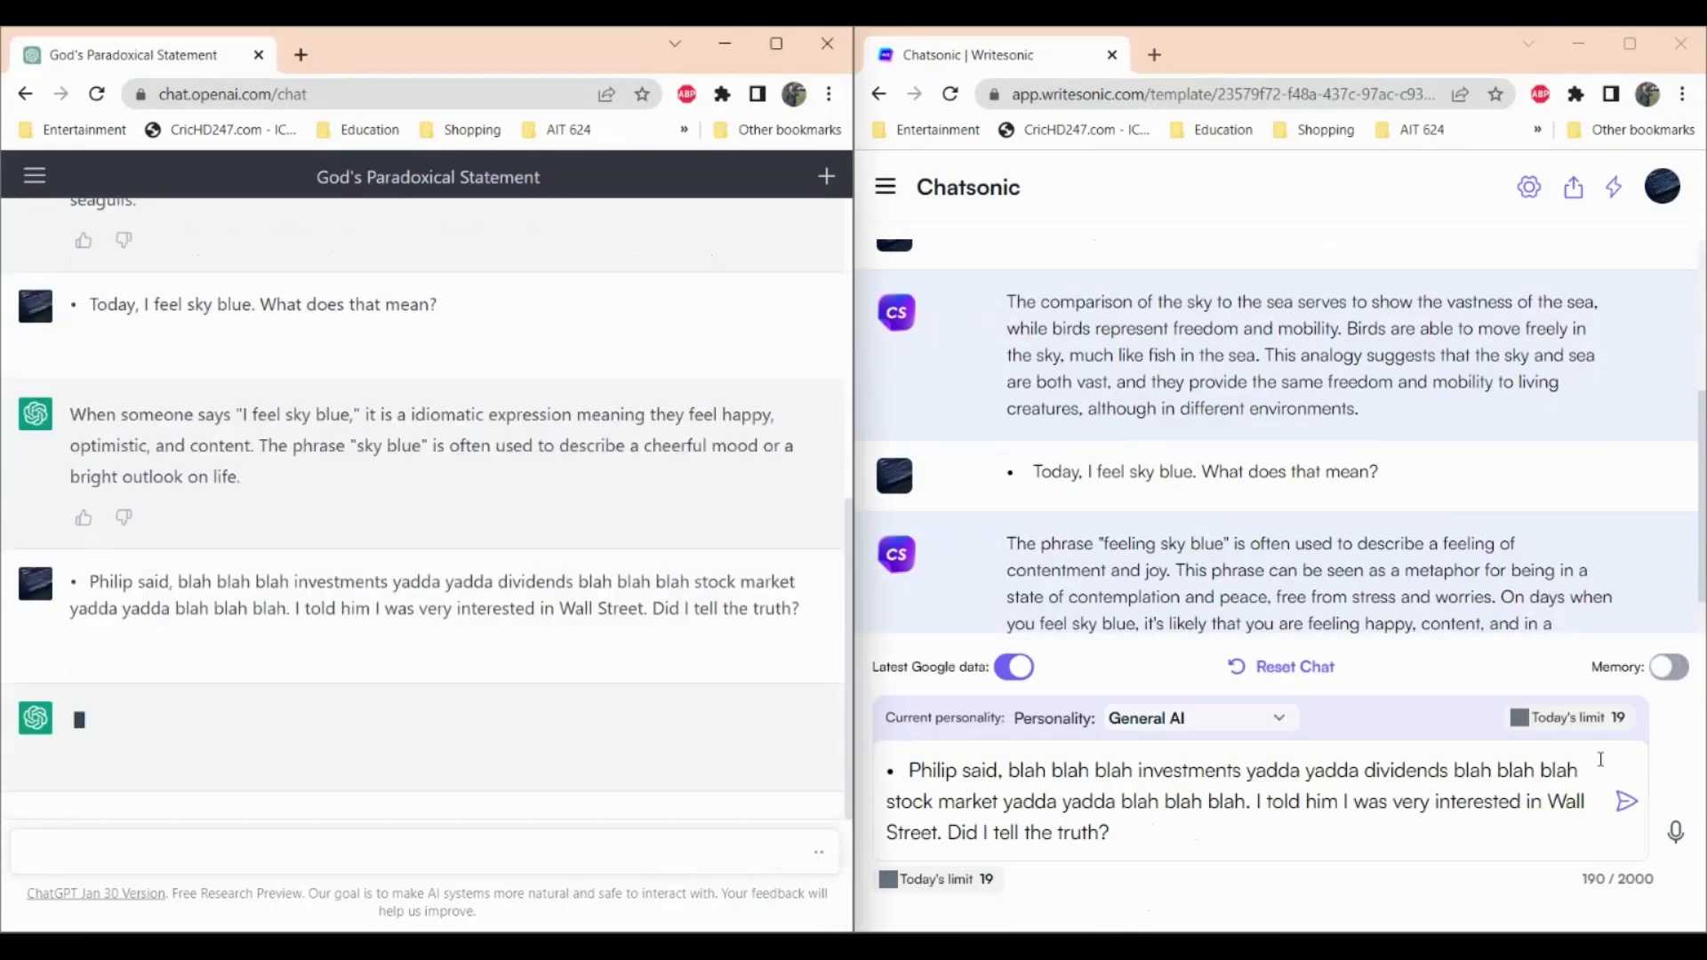
left_click(1627, 802)
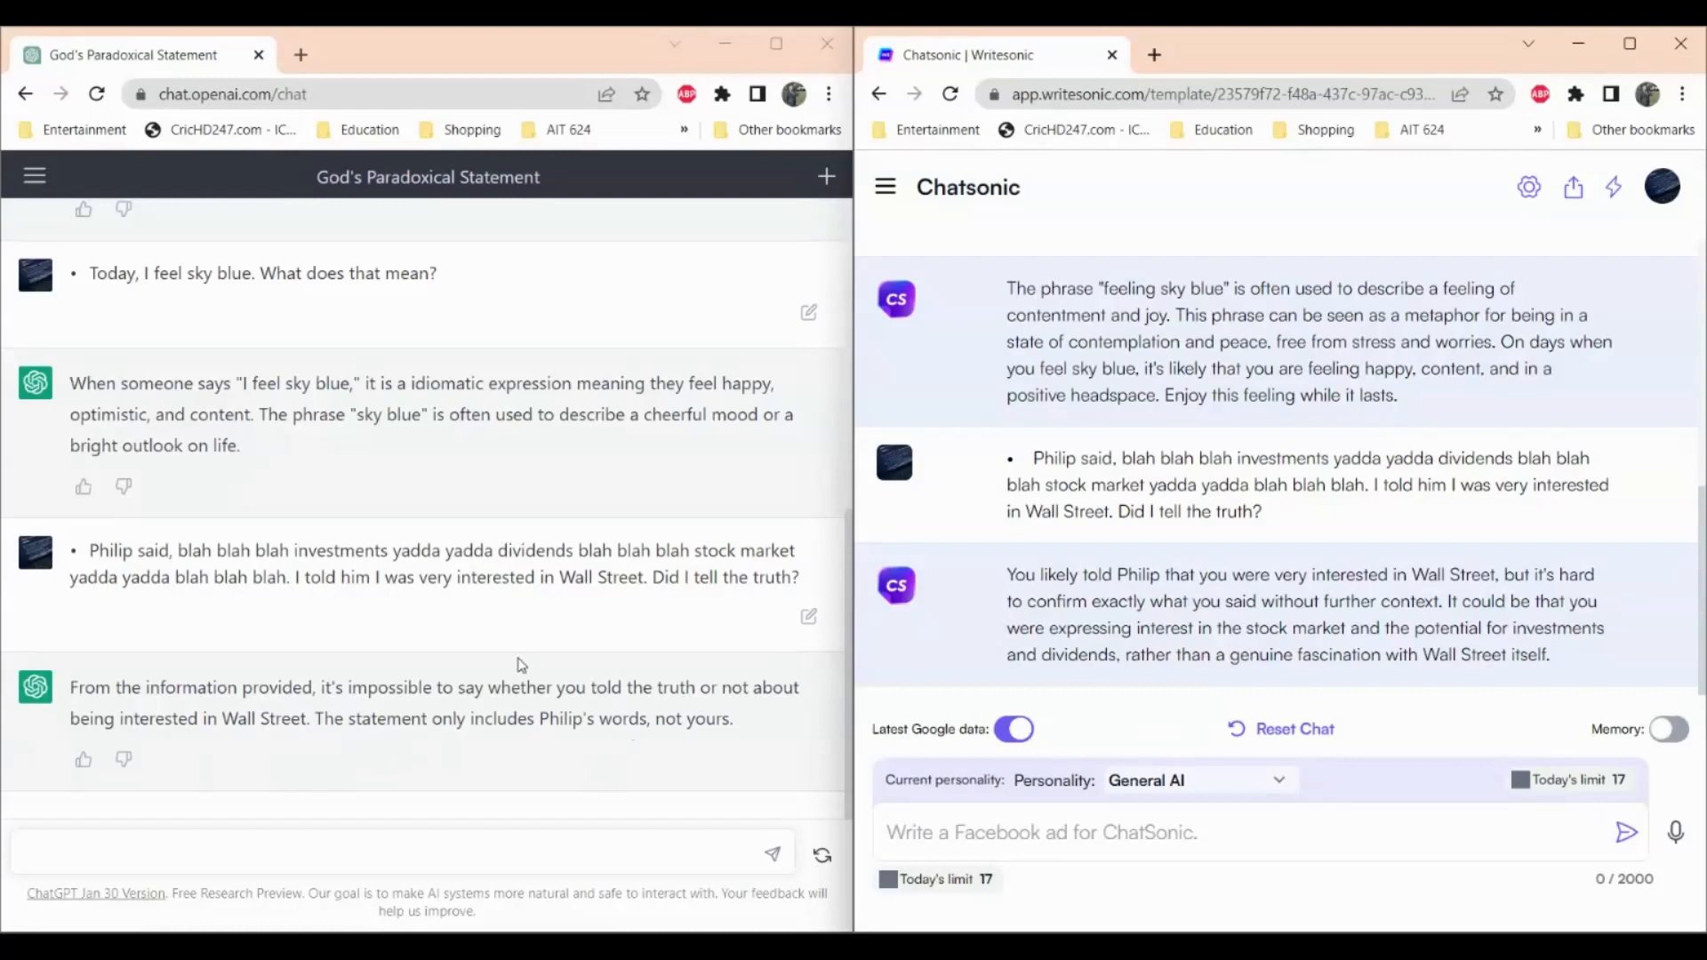
- Copy the last question, "What is the beginning of everything? What is the end of everything?", from the Word document
mouse_move(1331, 625)
left_click(771, 748)
left_click(1105, 584)
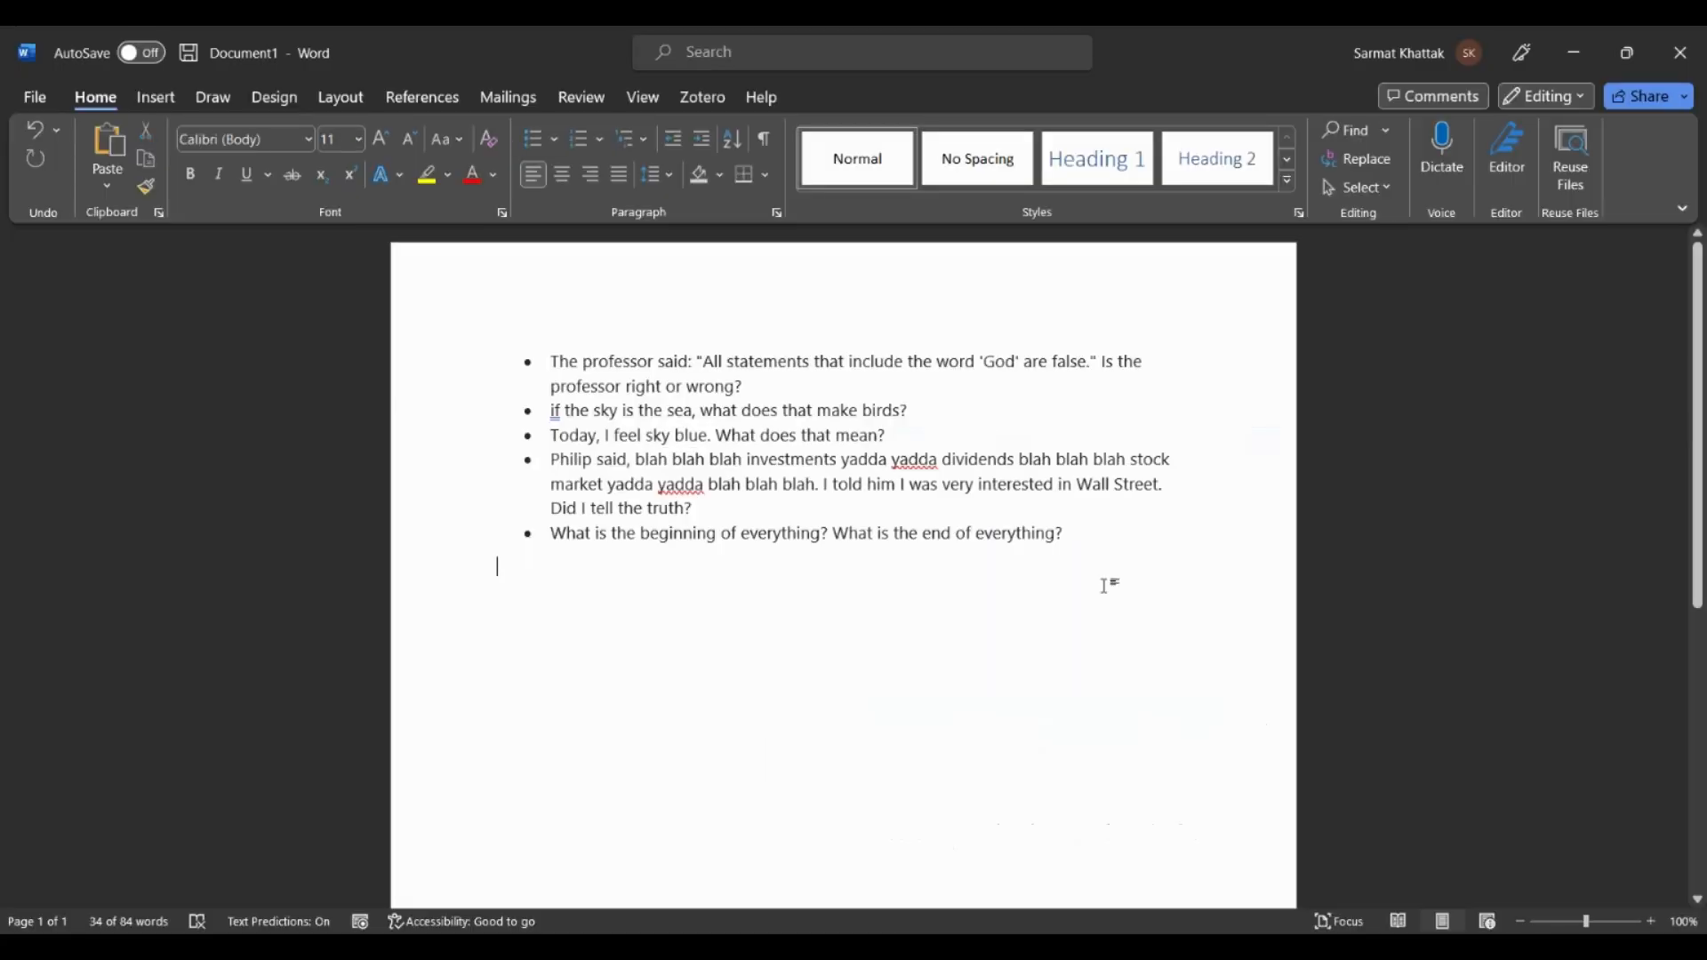
left_click_drag(1067, 533, 564, 538)
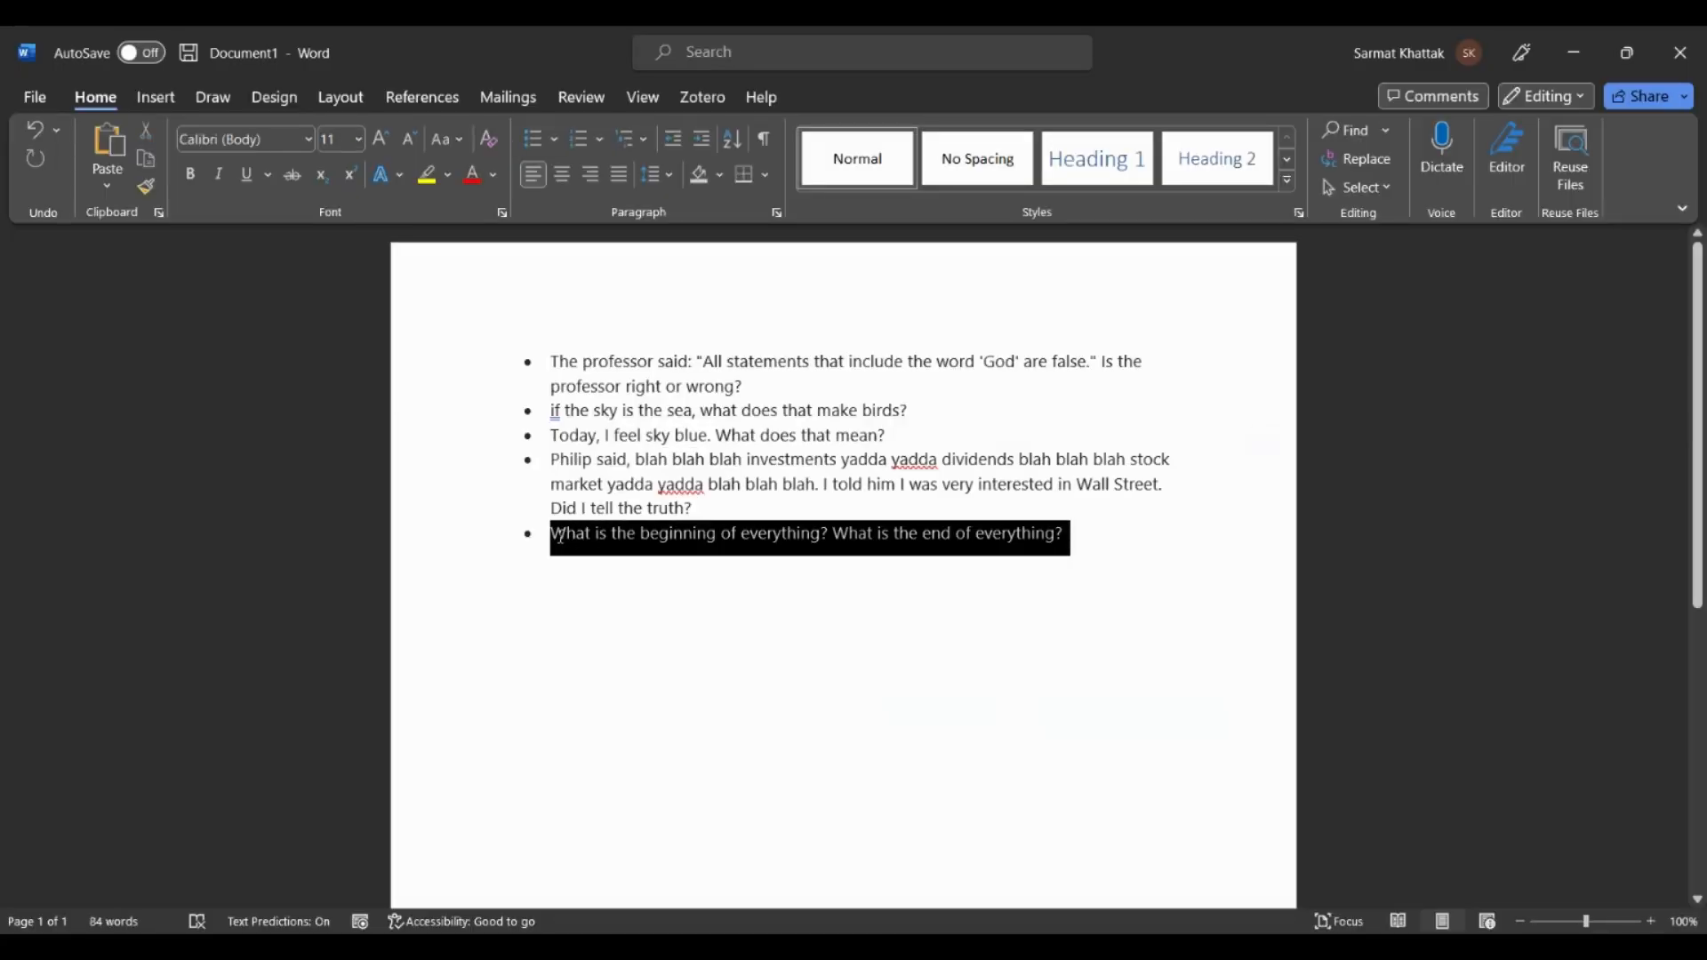
right_click(564, 538)
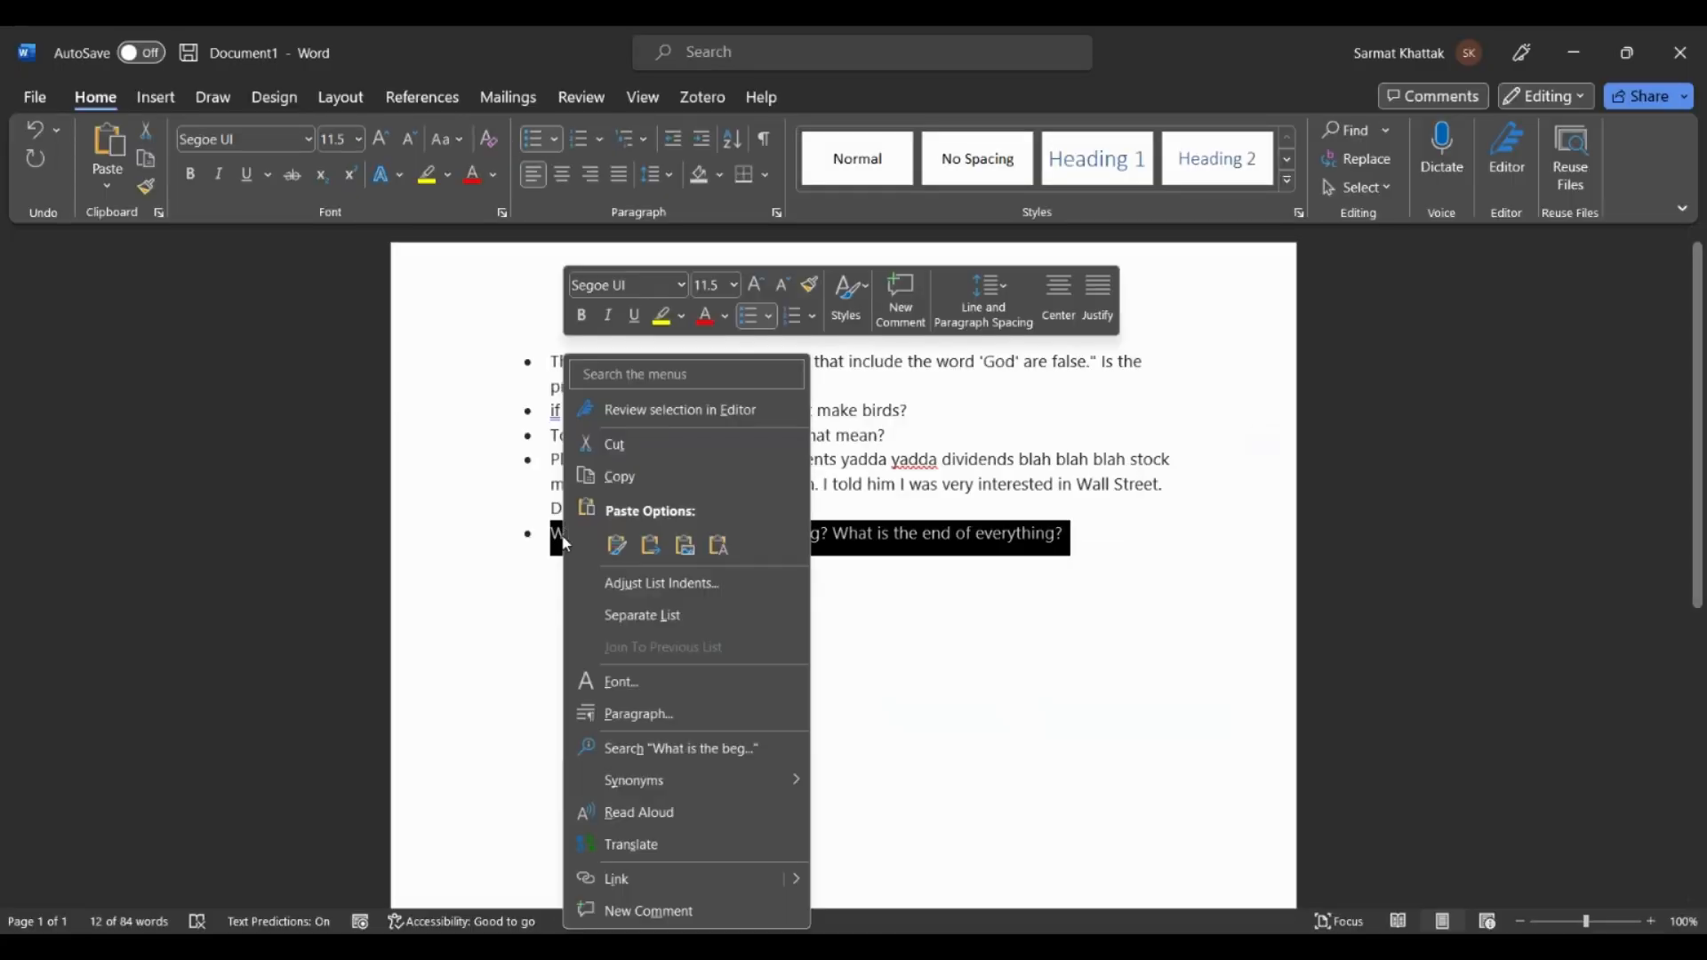
left_click(619, 476)
- Return to the chat windows, paste the copied question into both ChatGPT and Chatsonic, and send it in each
left_click(1573, 64)
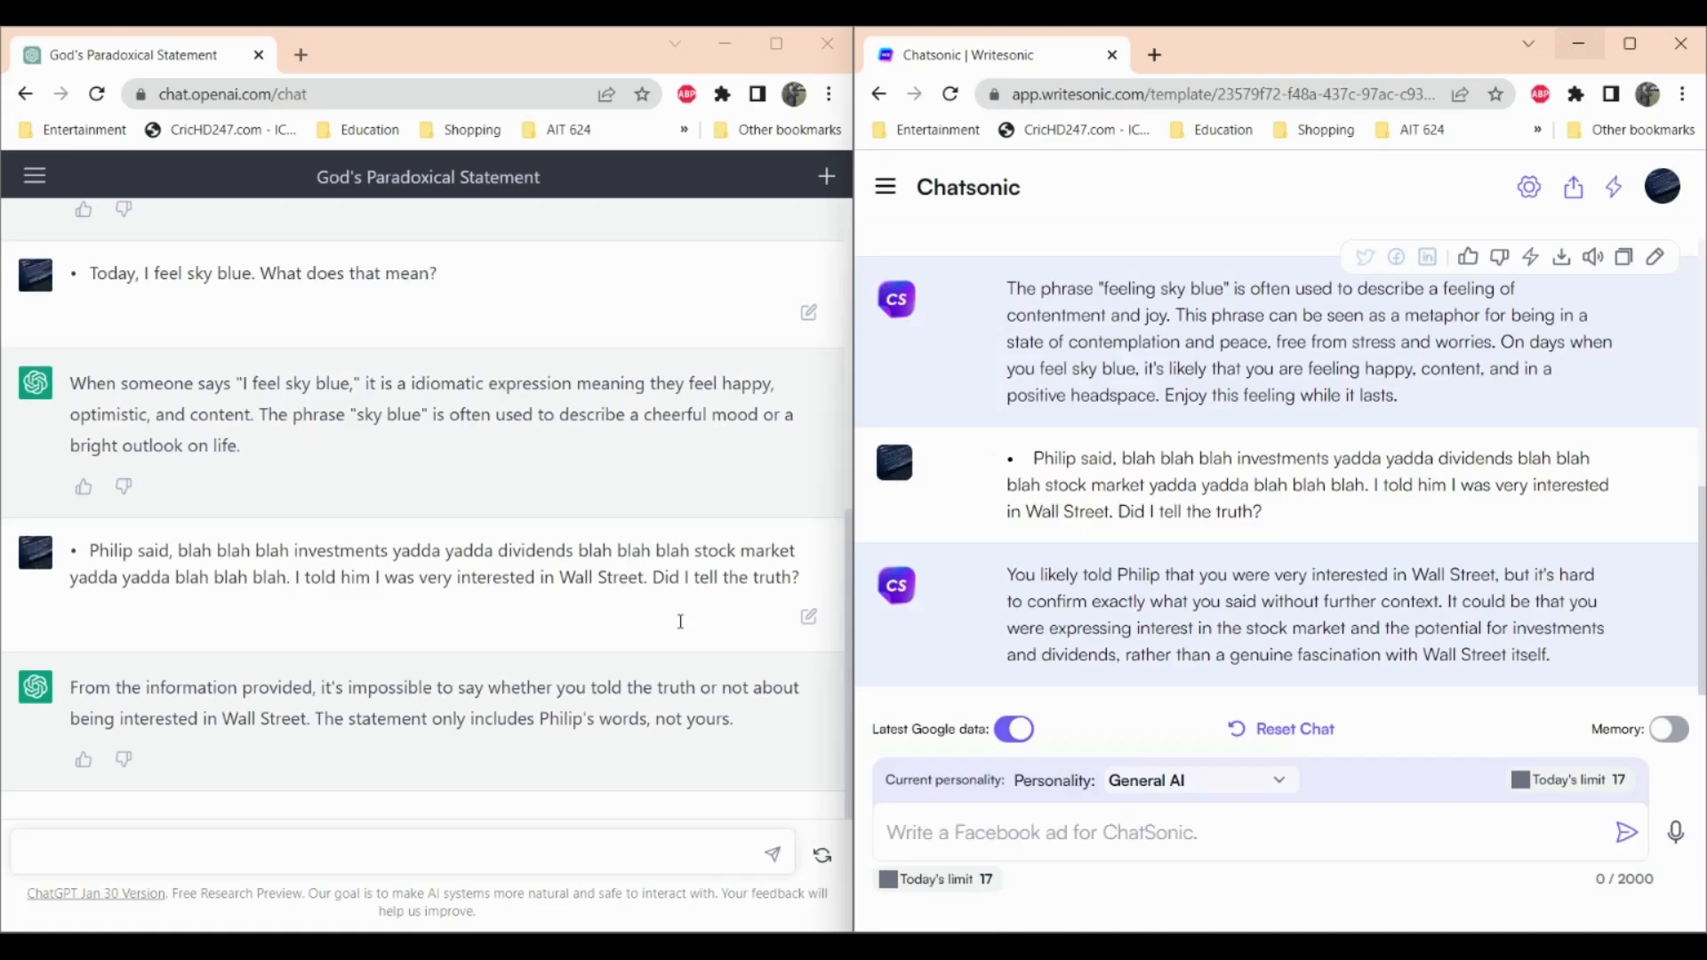
left_click(422, 839)
key("ctrl+v")
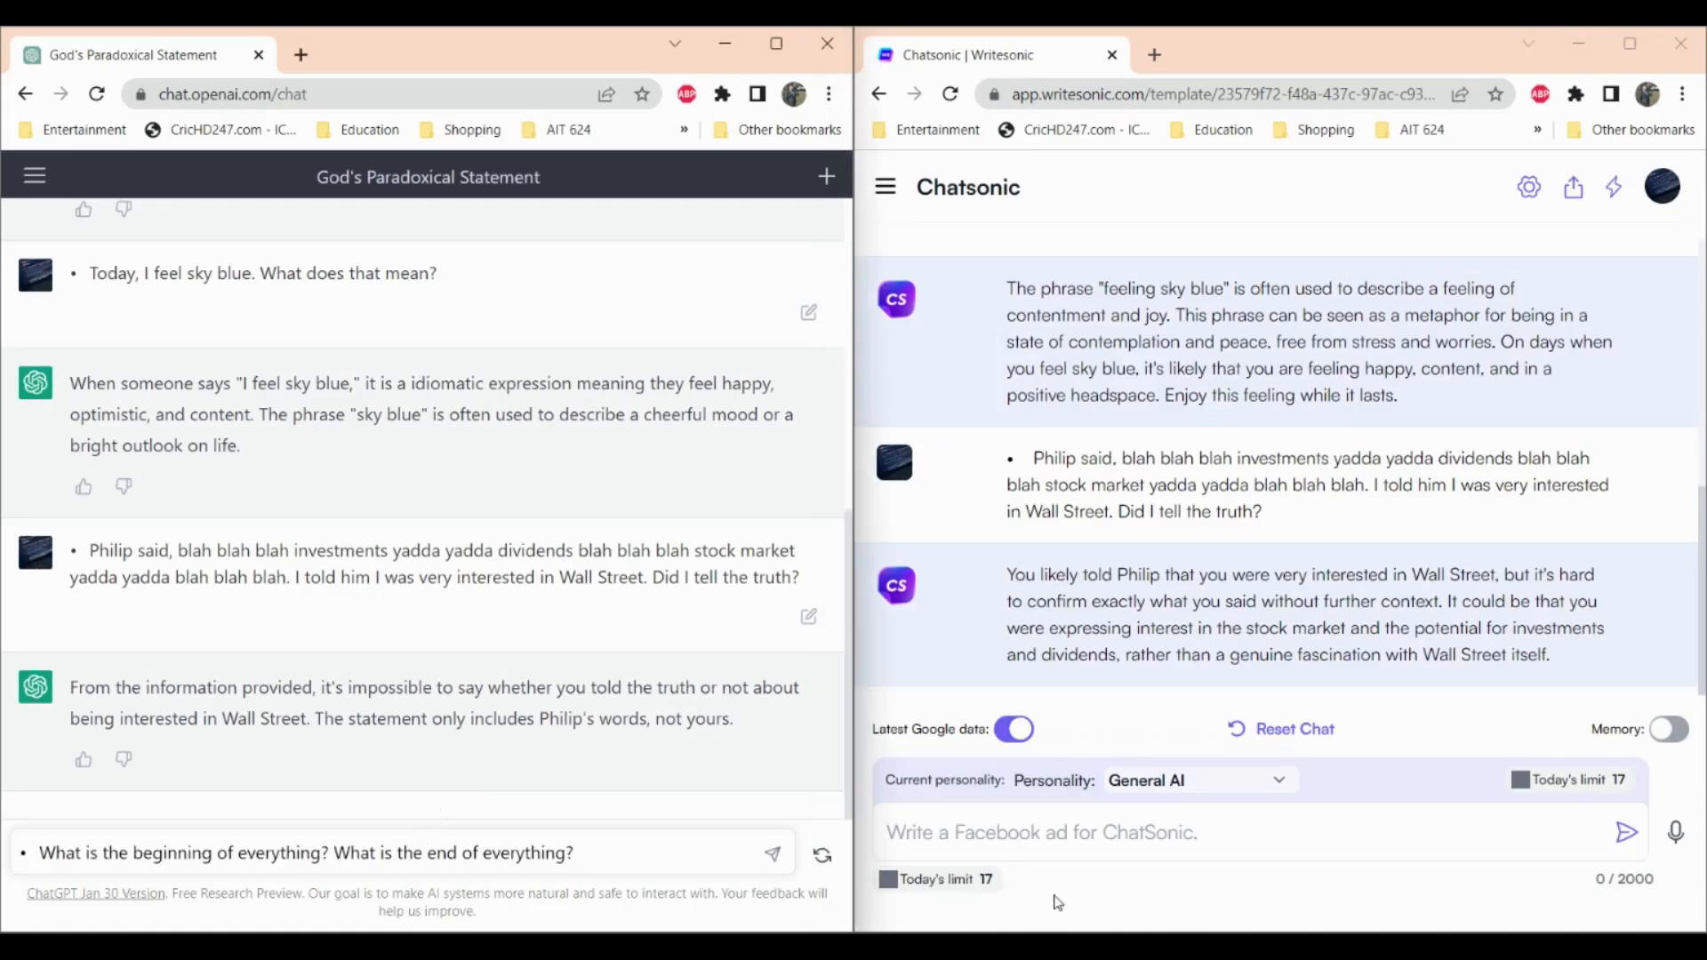
left_click(1095, 845)
key("ctrl+v")
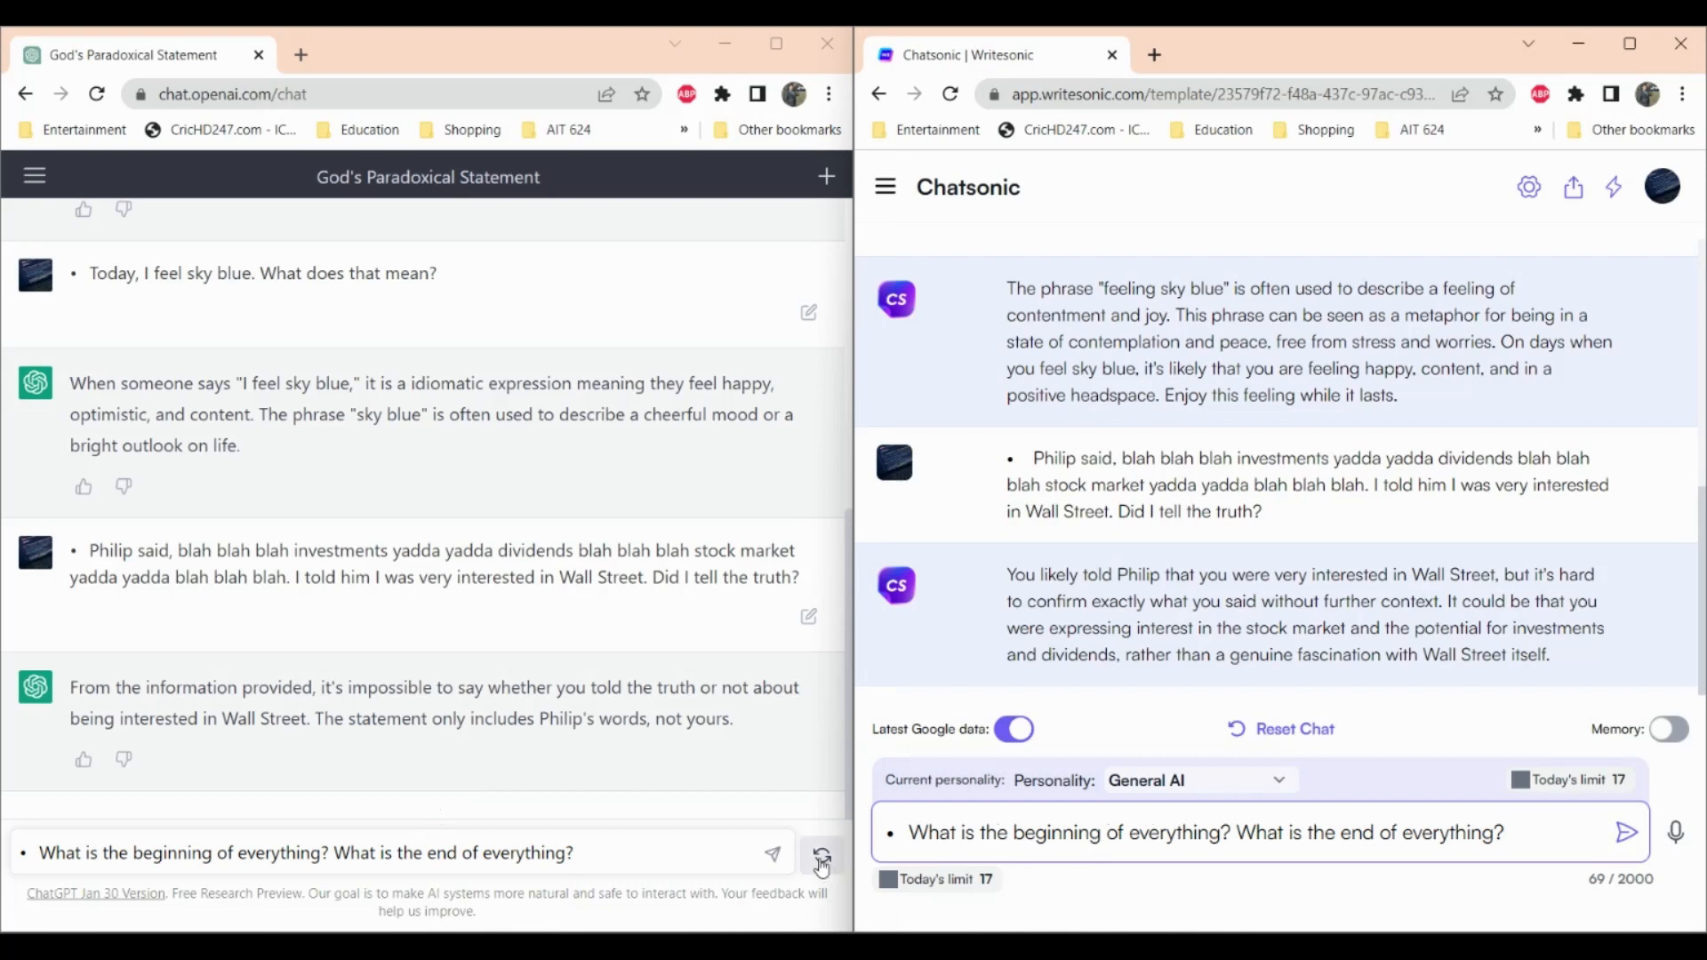
left_click(772, 855)
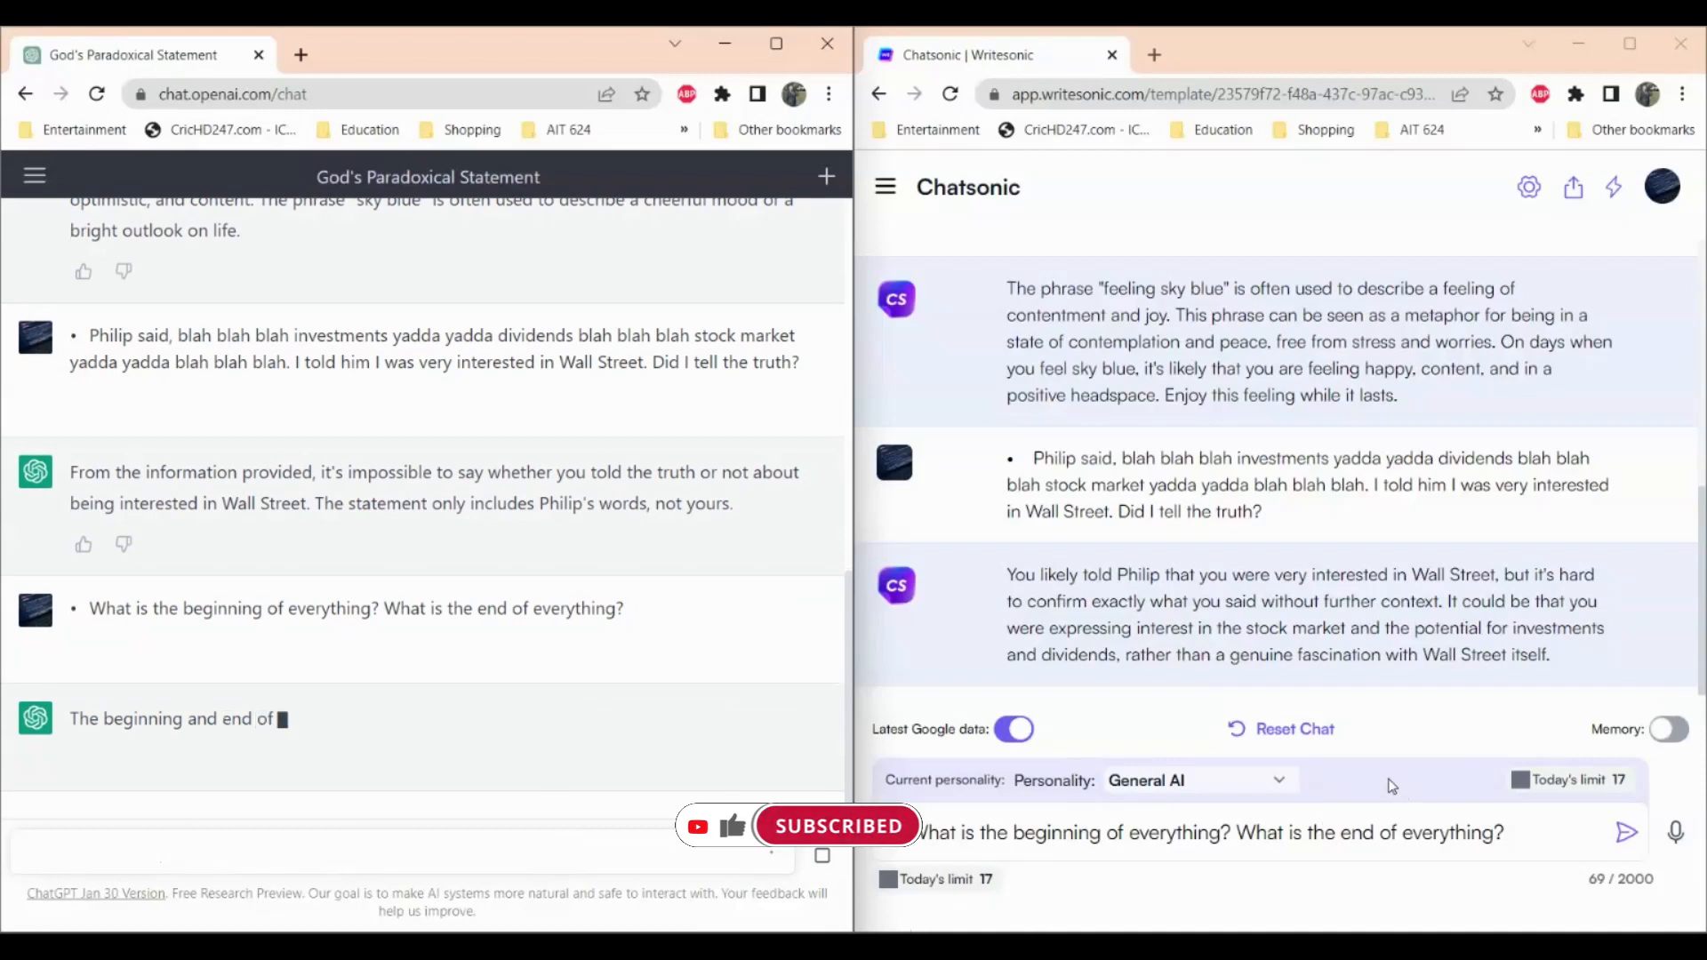
left_click(1627, 840)
left_click(1627, 842)
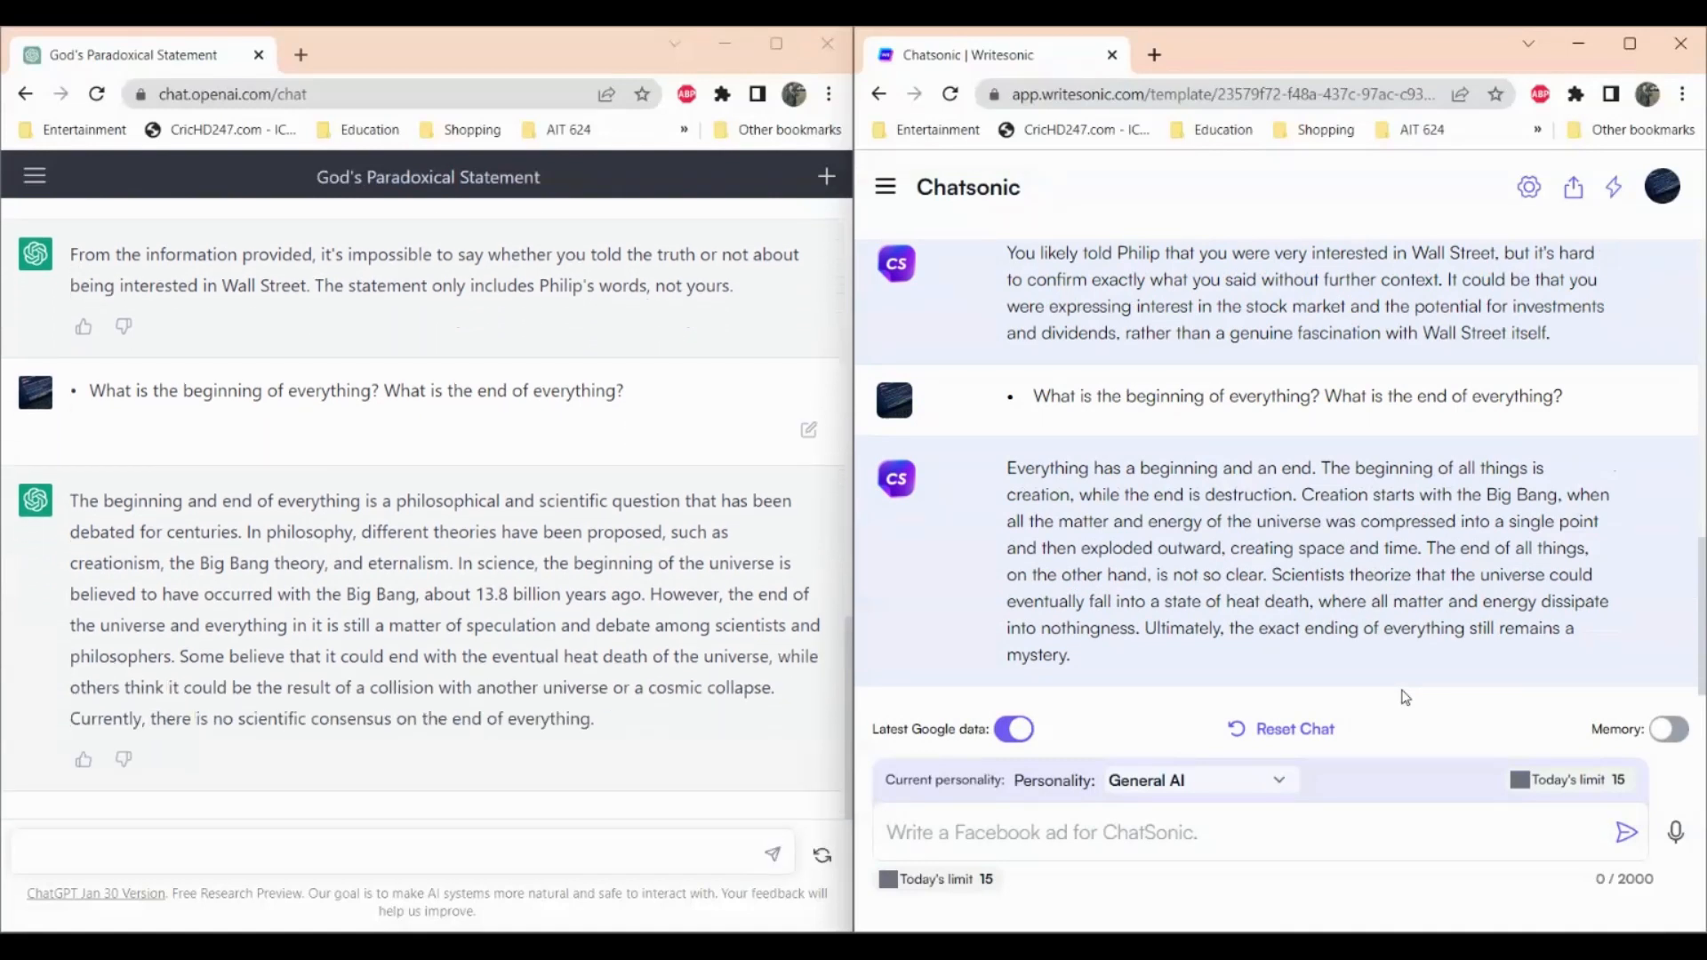
- Review the earlier questions and answers in both the ChatGPT and Chatsonic conversations to compare the replies
mouse_move(1241, 492)
scroll(410, 675, "up", 4)
scroll(1280, 467, "up", 10)
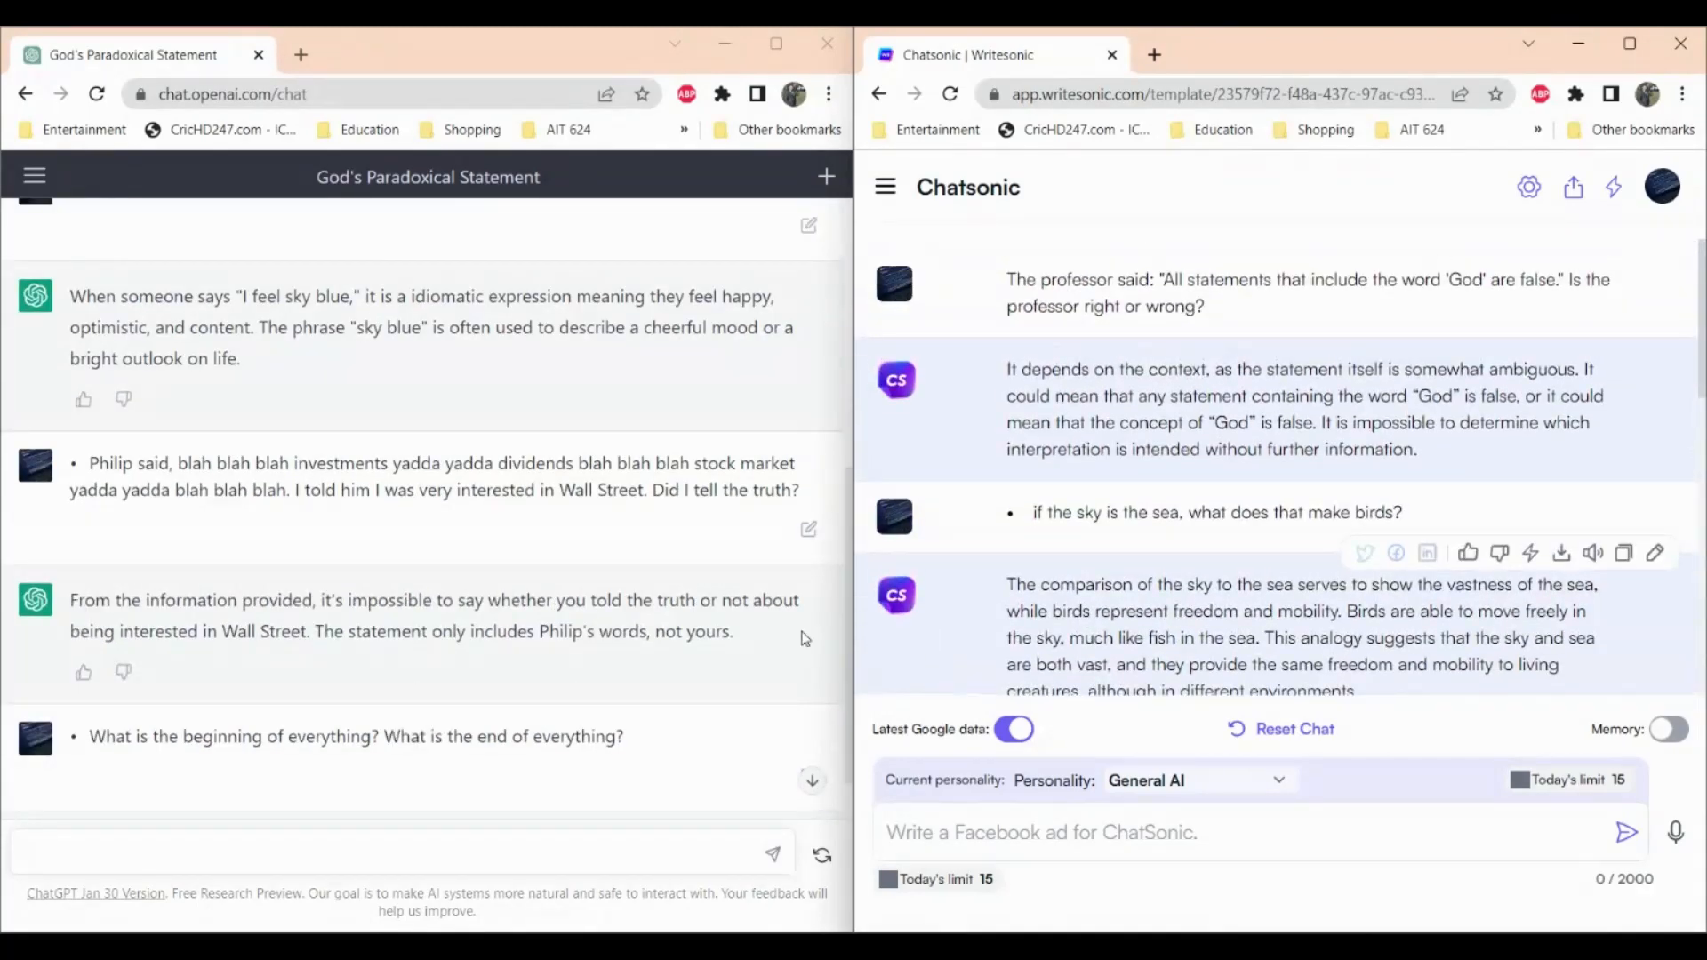
scroll(431, 620, "up", 7)
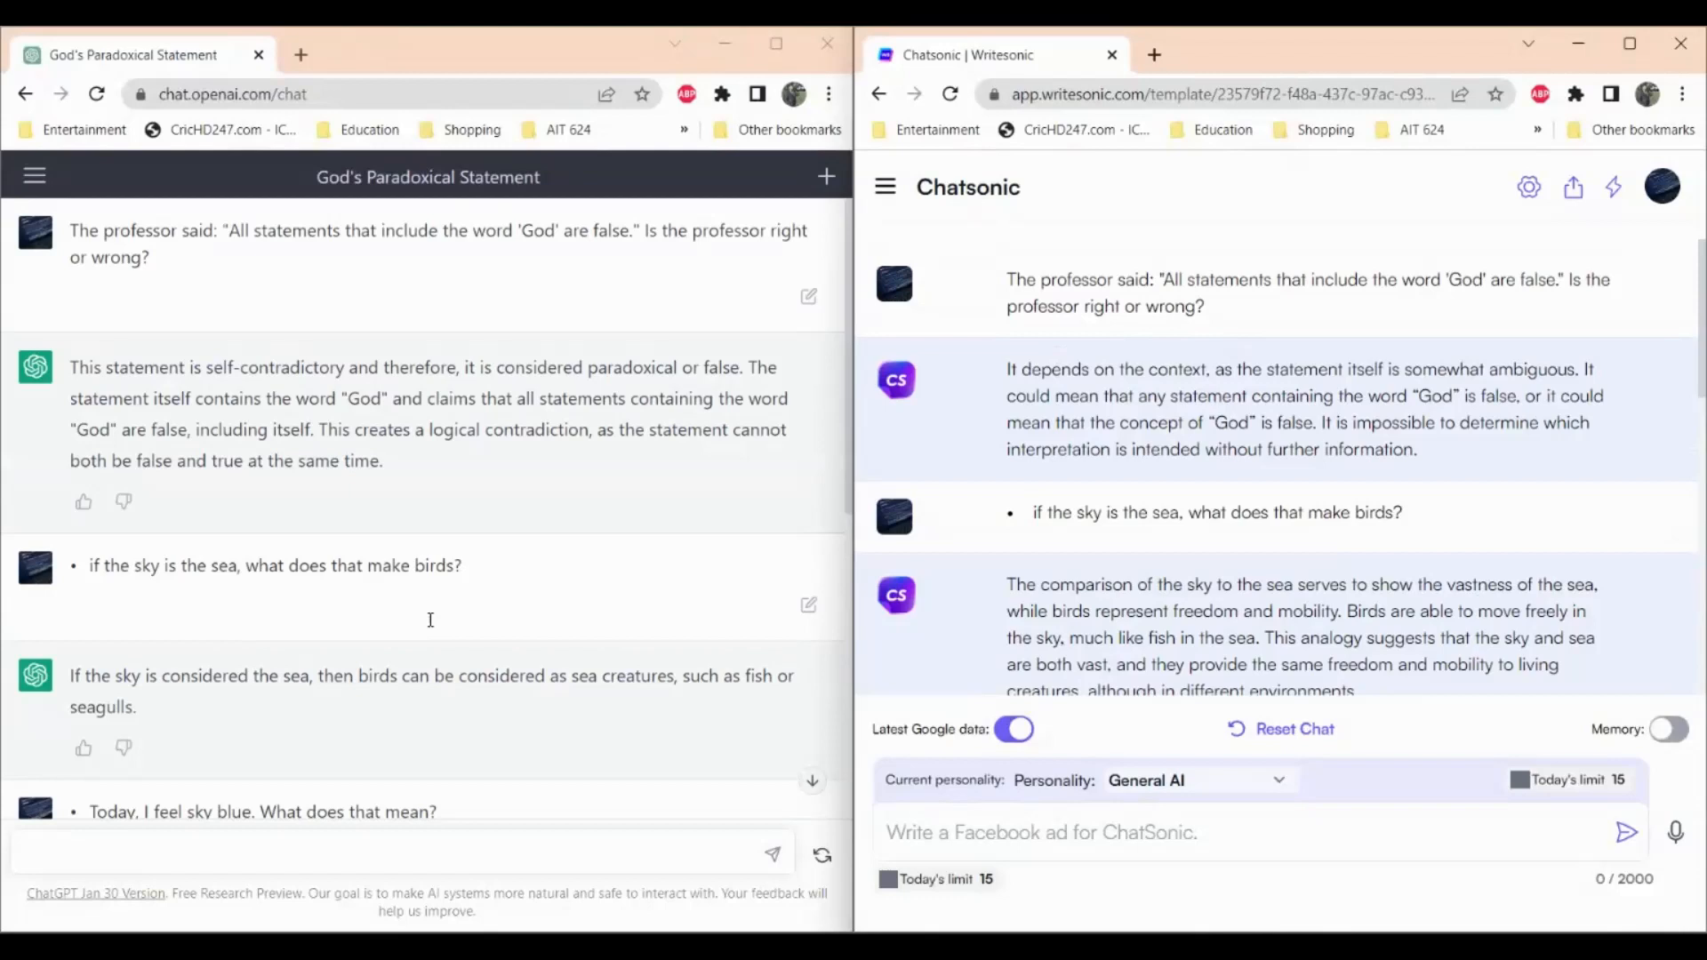
scroll(359, 669, "down", 10)
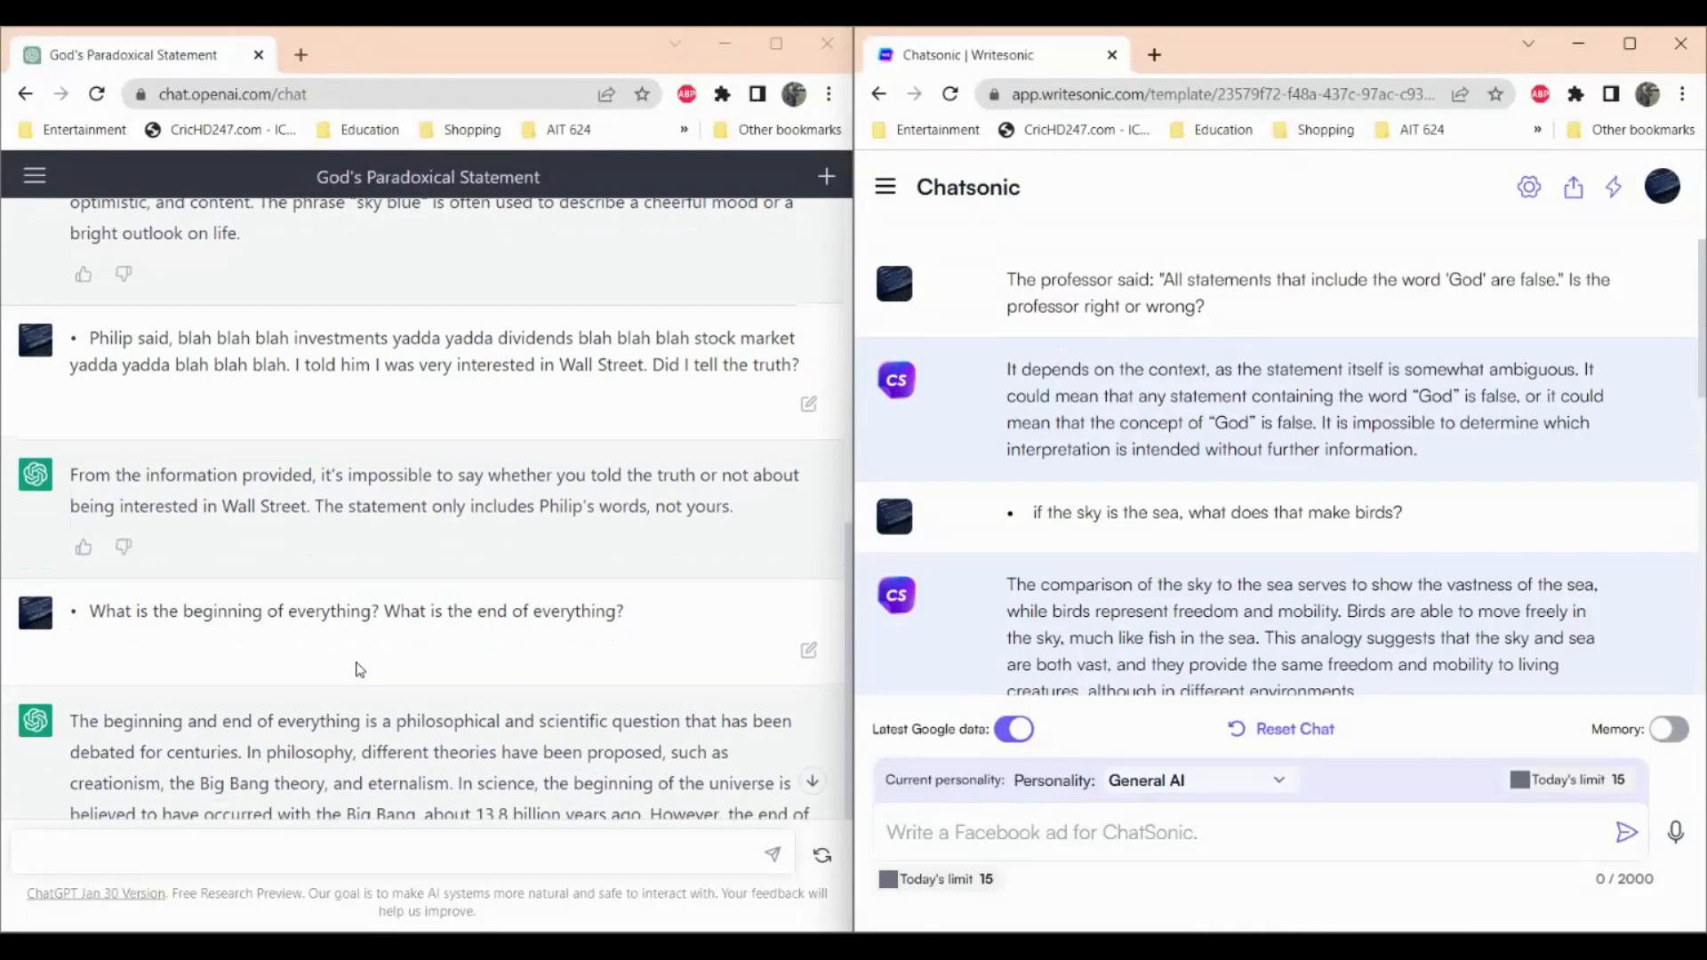
scroll(360, 669, "down", 2)
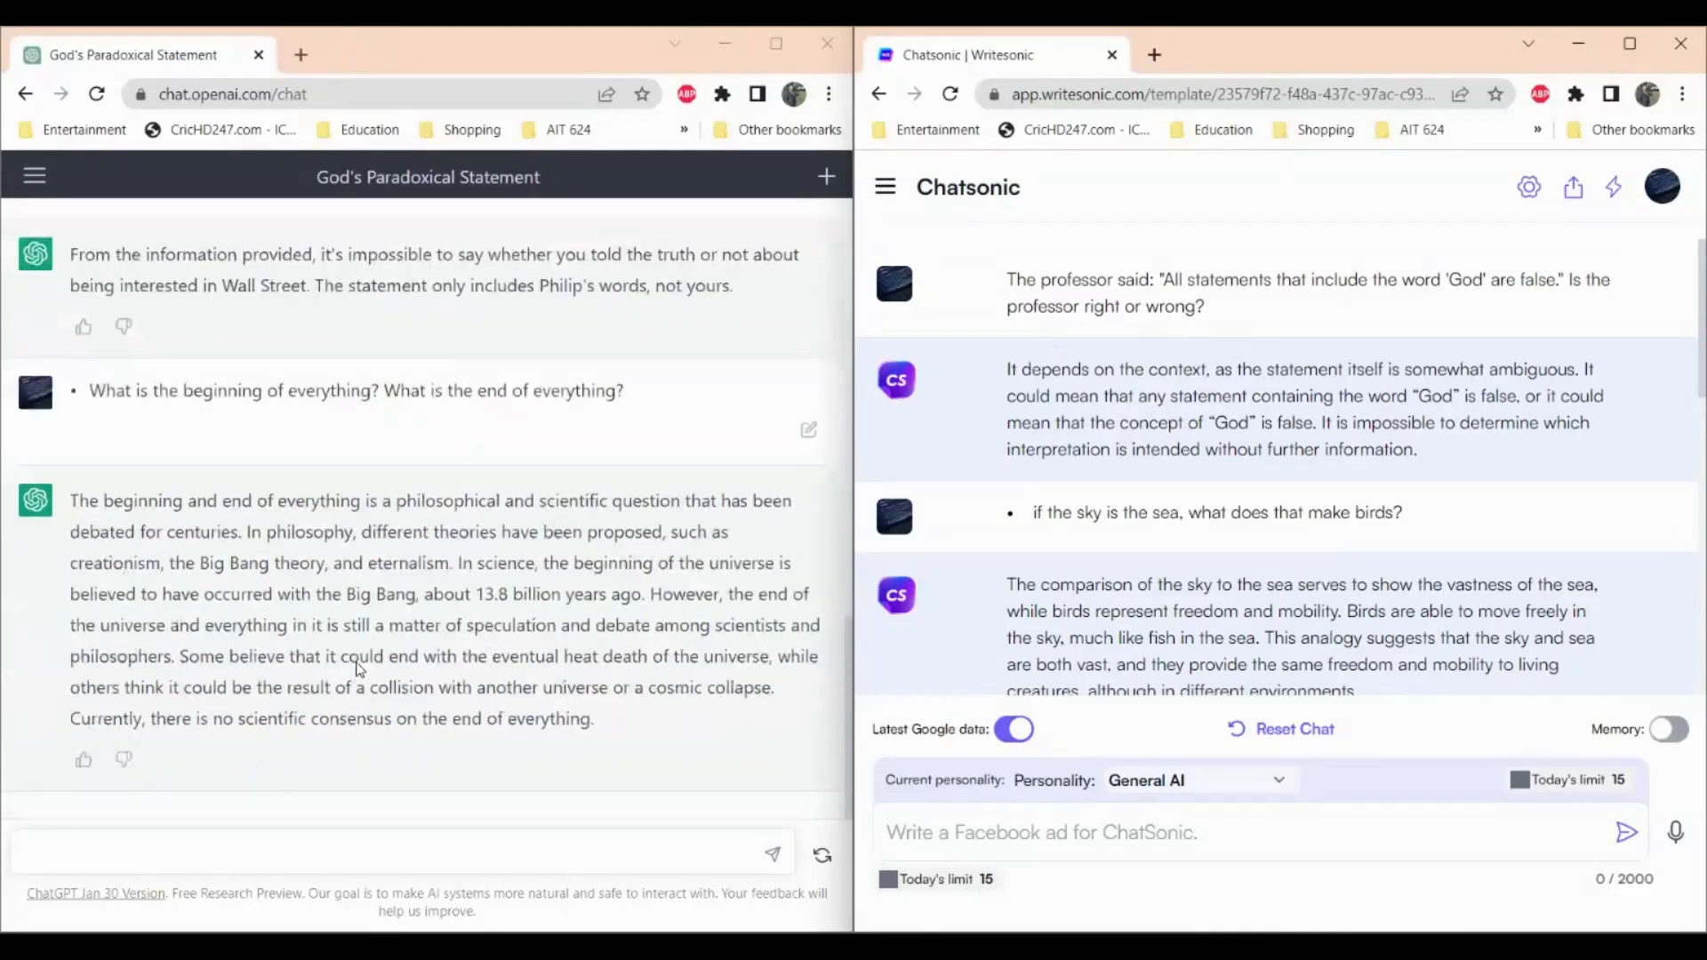